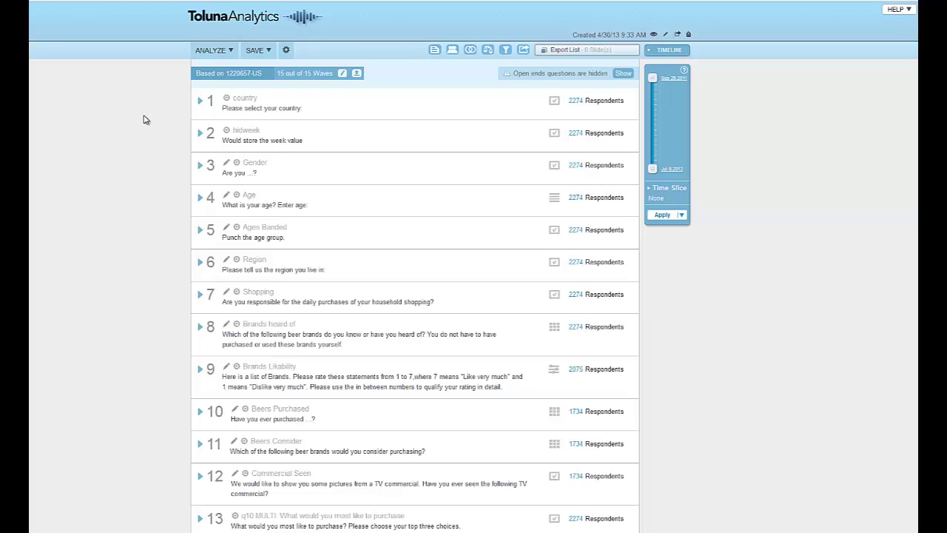
Browse the SAVE menu's Excel file submenu and the empty Export List, then reopen SAVE.
{"action": "left_click", "coordinate": [252, 52]}
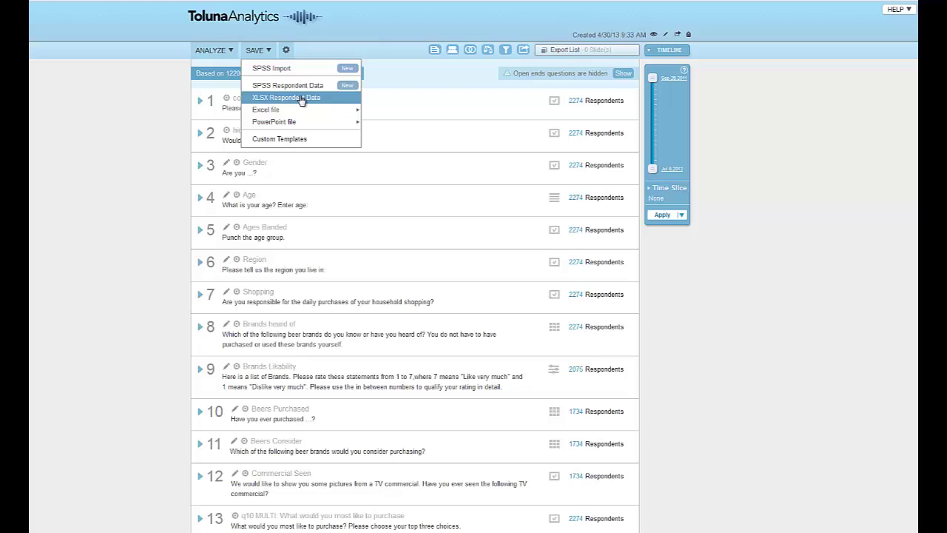
{"action": "mouse_move", "coordinate": [304, 110]}
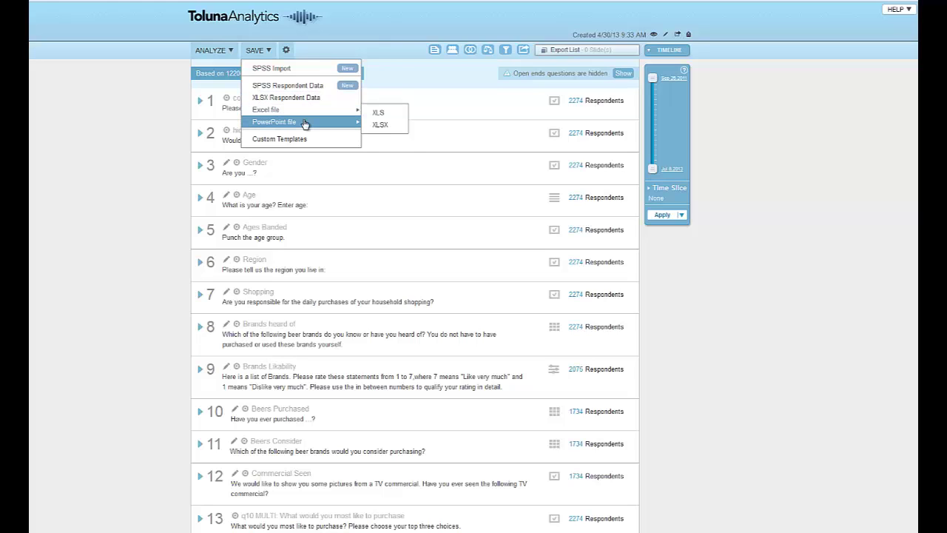
{"action": "left_click", "coordinate": [585, 52]}
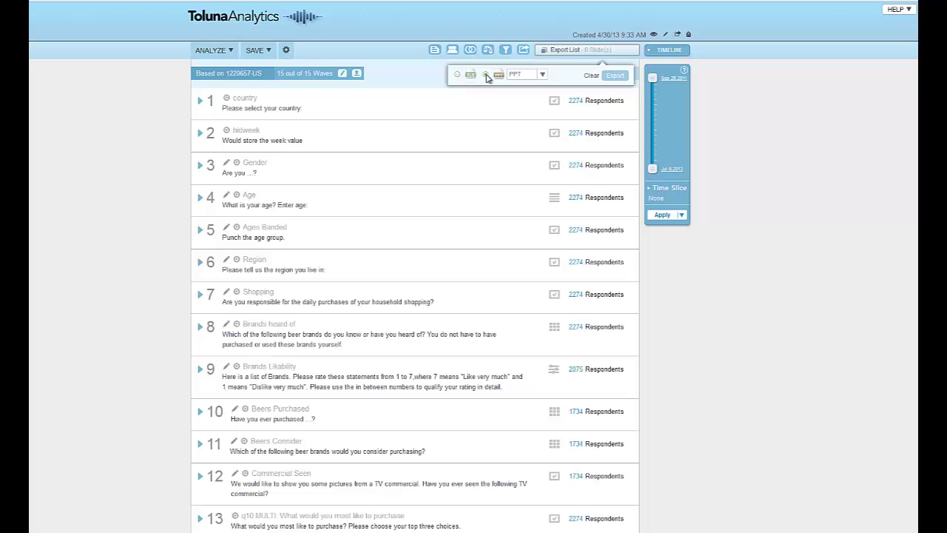
{"action": "left_click", "coordinate": [269, 51]}
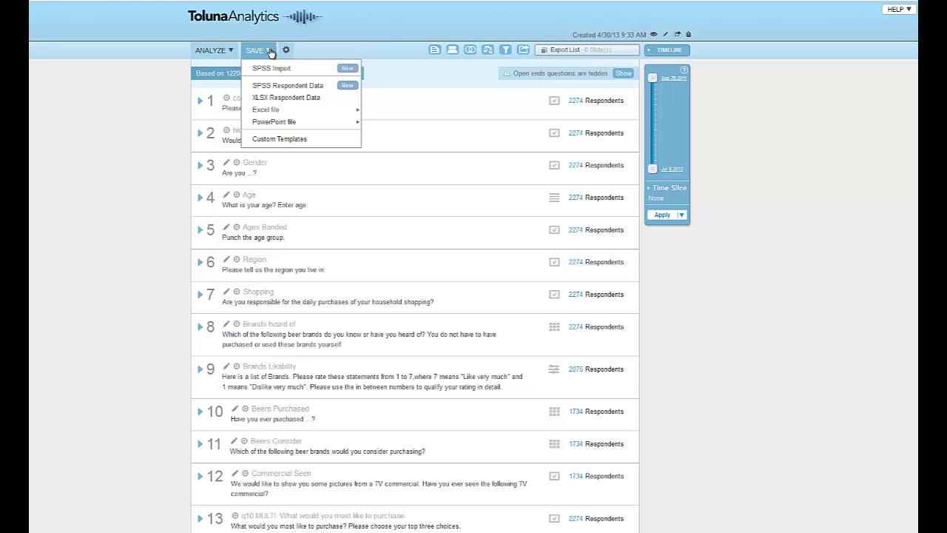
Export SPSS Respondent Data, sending it to the user's e-mail address.
{"action": "left_click", "coordinate": [271, 85]}
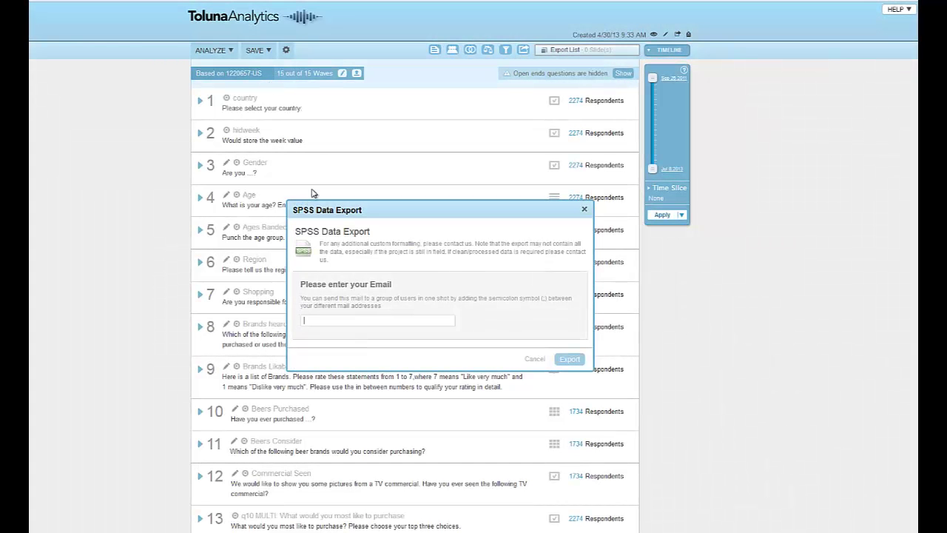
{"action": "key", "text": "ctrl+v"}
{"action": "left_click", "coordinate": [569, 359]}
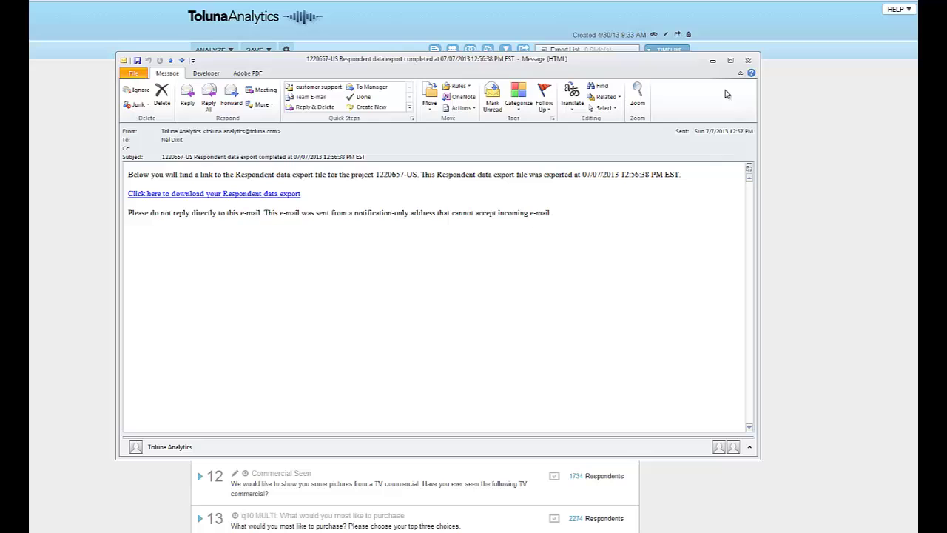
Close the Outlook e-mail saying the project 1220657-US export is ready to download.
{"action": "left_click", "coordinate": [747, 60]}
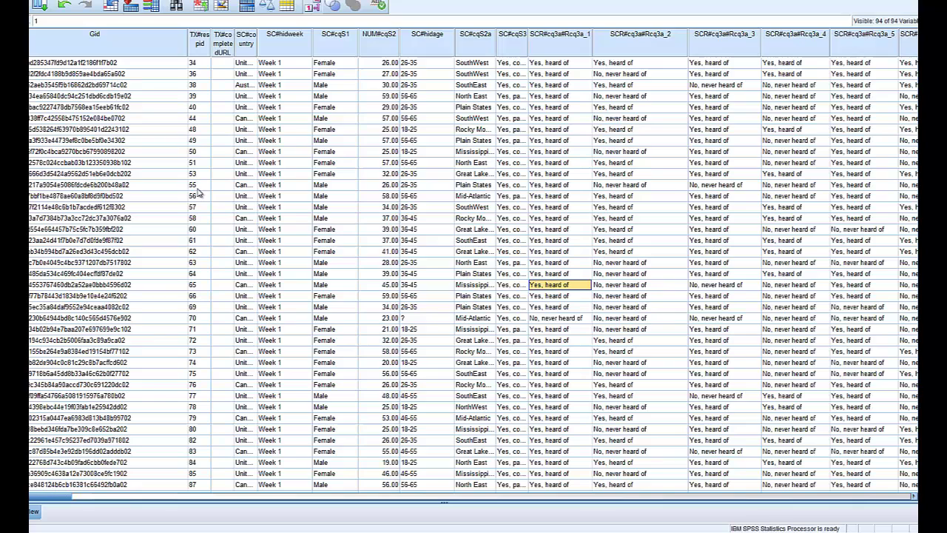
Switch the SPSS Data Editor to Variable View to see the variable definitions.
{"action": "left_click", "coordinate": [36, 511]}
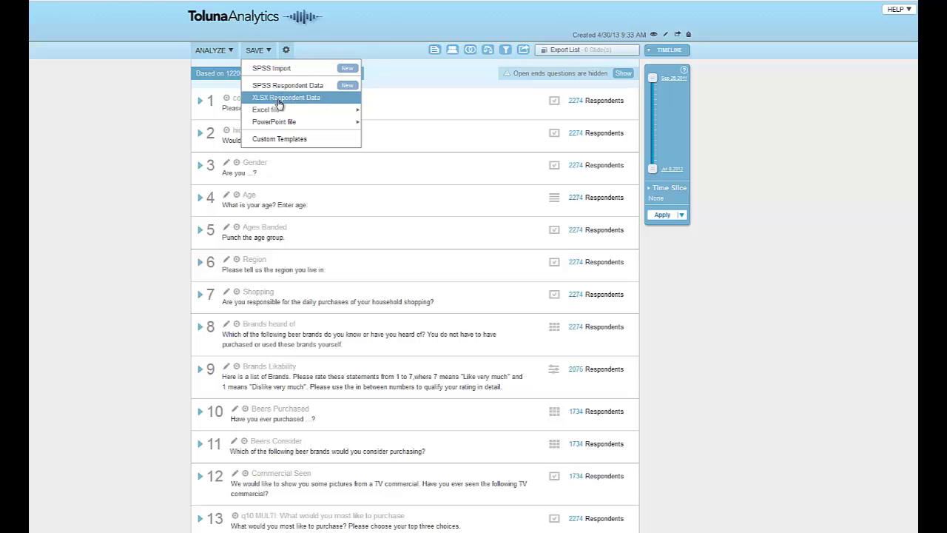
Request the XLSX Respondent Data export, sent to the user's e-mail address.
{"action": "left_click", "coordinate": [279, 103]}
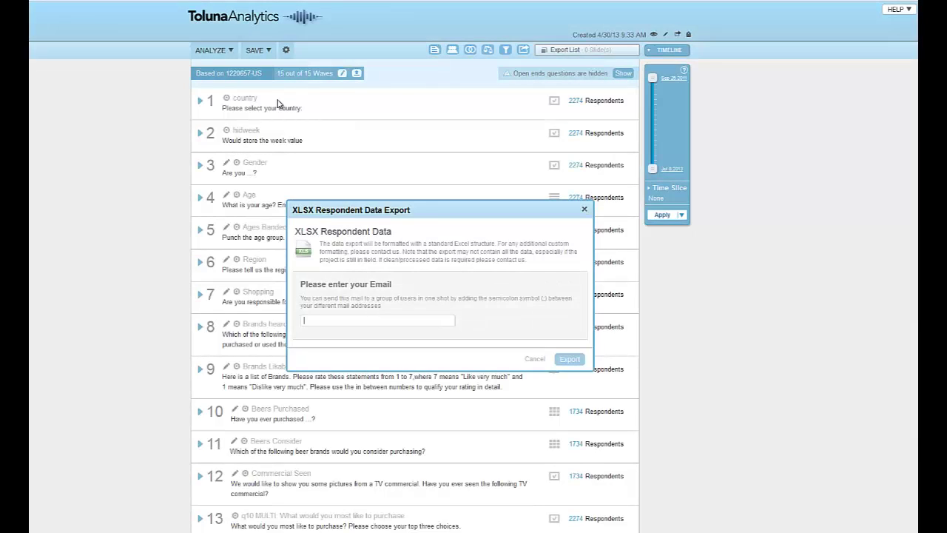
{"action": "key", "text": "ctrl+v"}
{"action": "key", "text": "Return"}
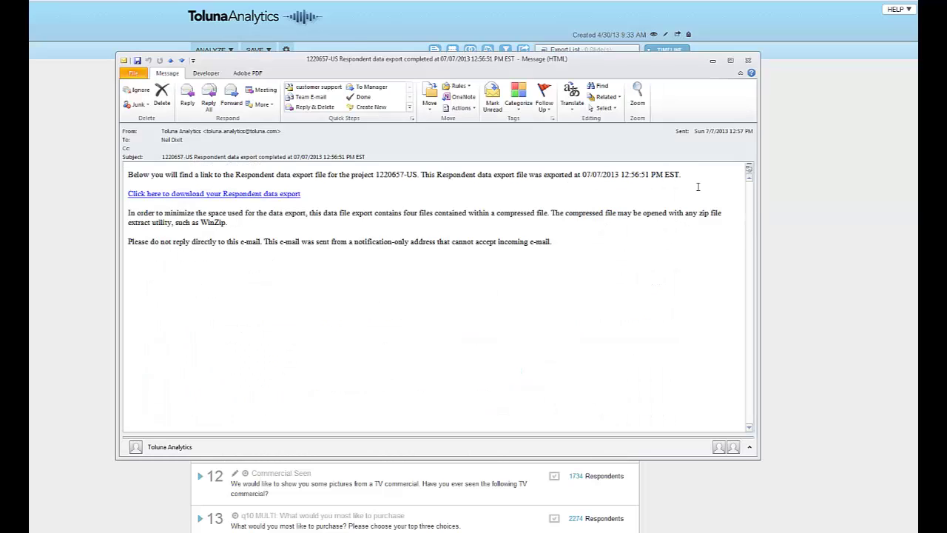
Close the Outlook notice about the compressed four-file XLSX download.
{"action": "left_click", "coordinate": [748, 60]}
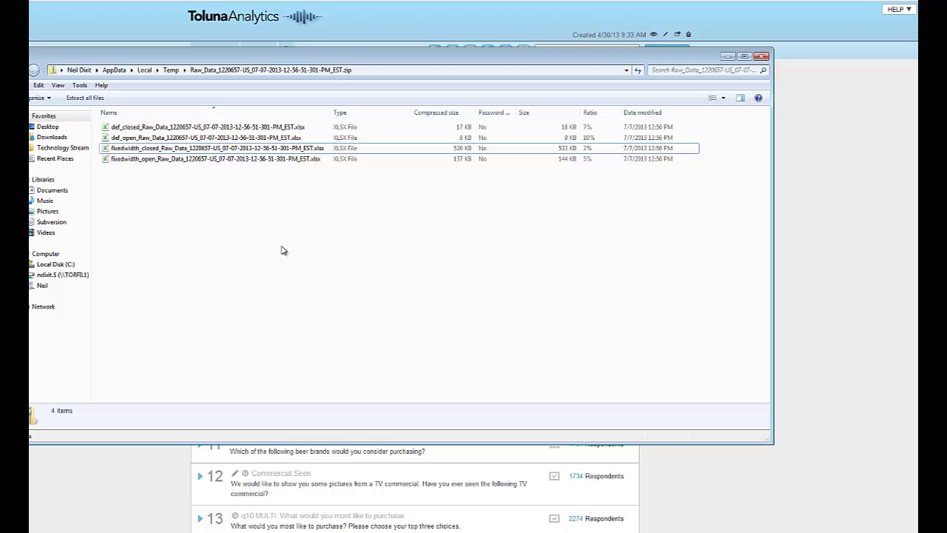
Open the fixedwidth_closed workbook from the zip and enlarge its Excel window.
{"action": "left_click", "coordinate": [249, 151]}
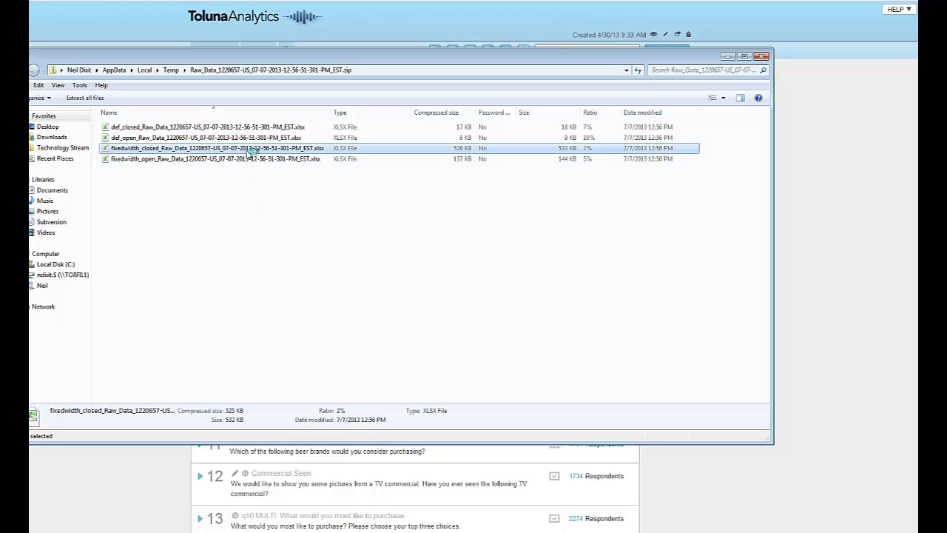
{"action": "double_click", "coordinate": [250, 150]}
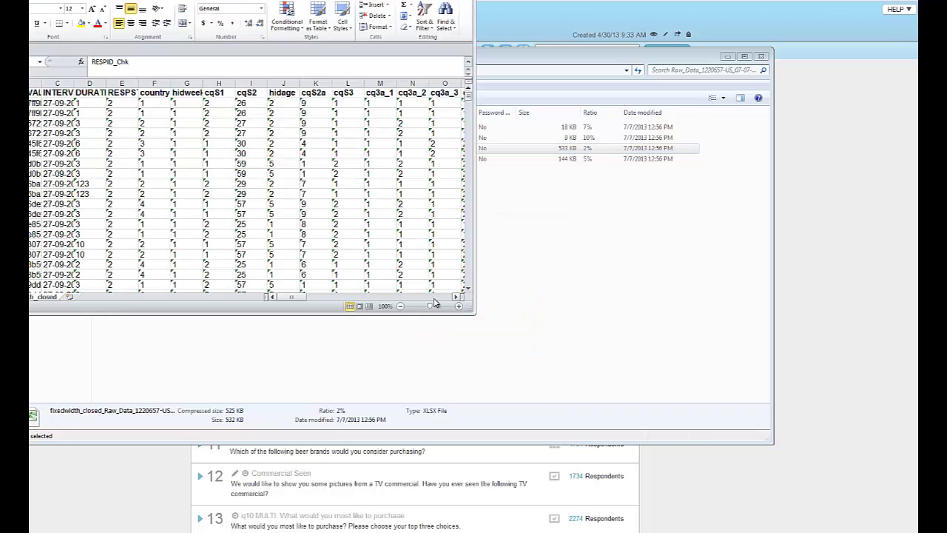
{"action": "left_click_drag", "start_coordinate": [475, 313], "coordinate": [818, 507]}
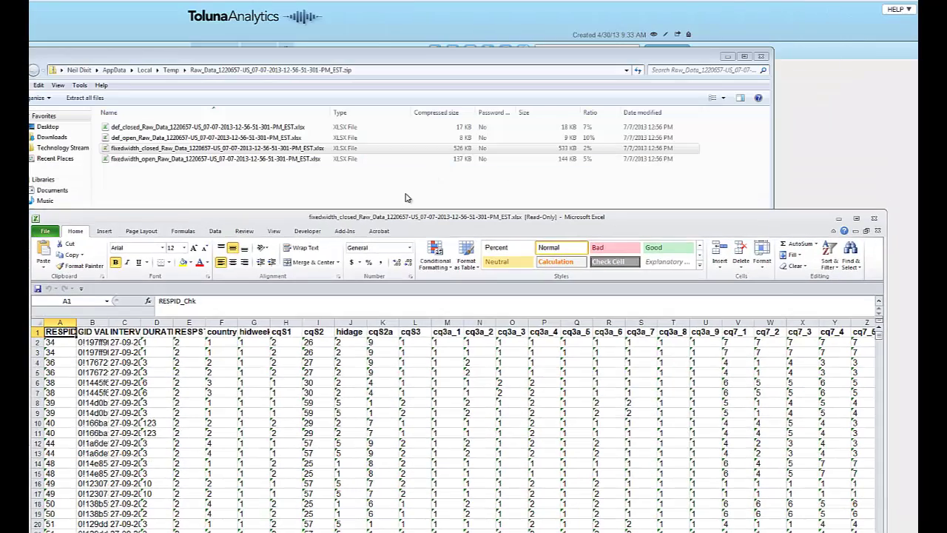
Open the fixedwidth_open workbook, enlarge its window, then return to the zip listing.
{"action": "left_click", "coordinate": [211, 148]}
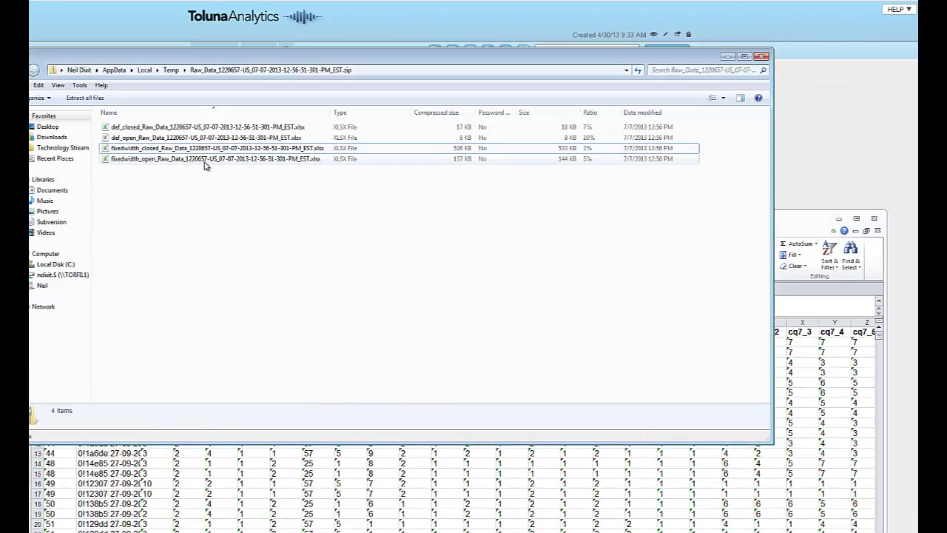
{"action": "double_click", "coordinate": [206, 159]}
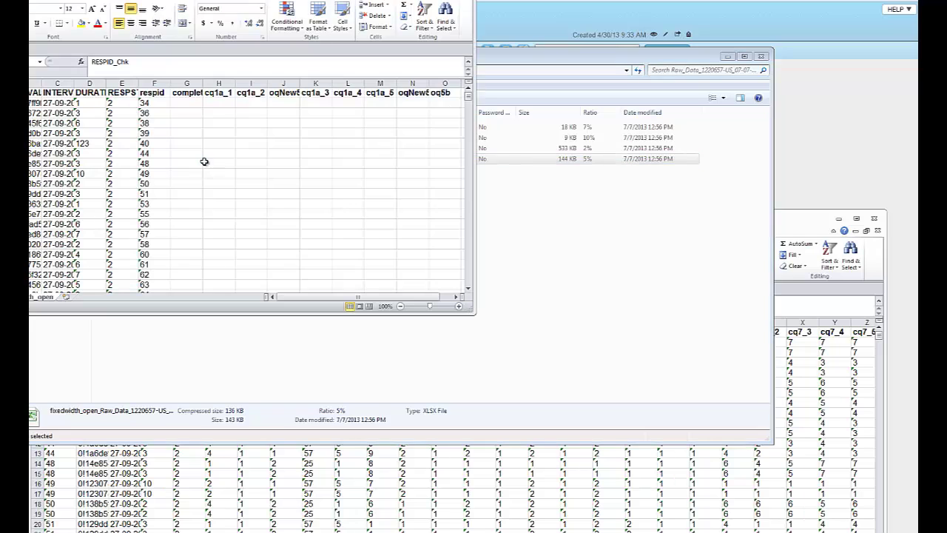
{"action": "left_click_drag", "start_coordinate": [472, 314], "coordinate": [788, 445]}
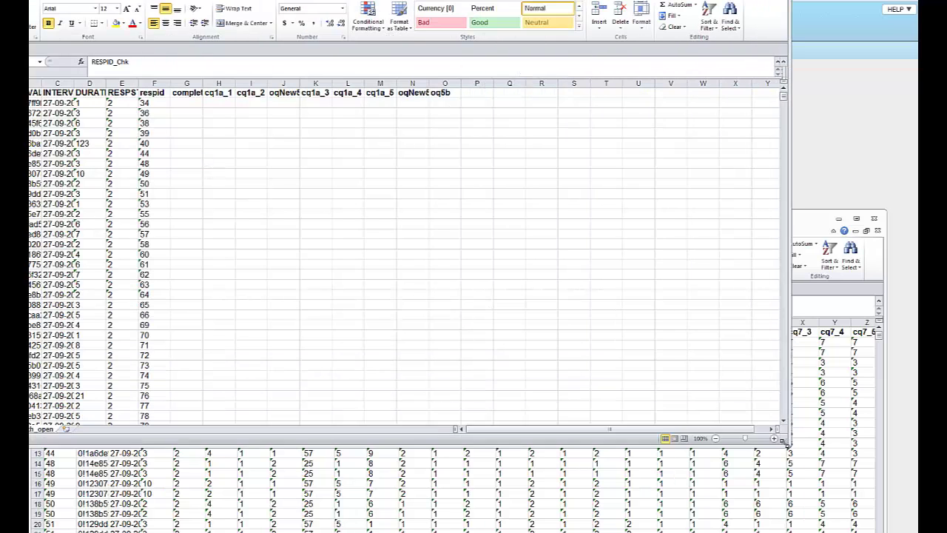
{"action": "left_click", "coordinate": [789, 402]}
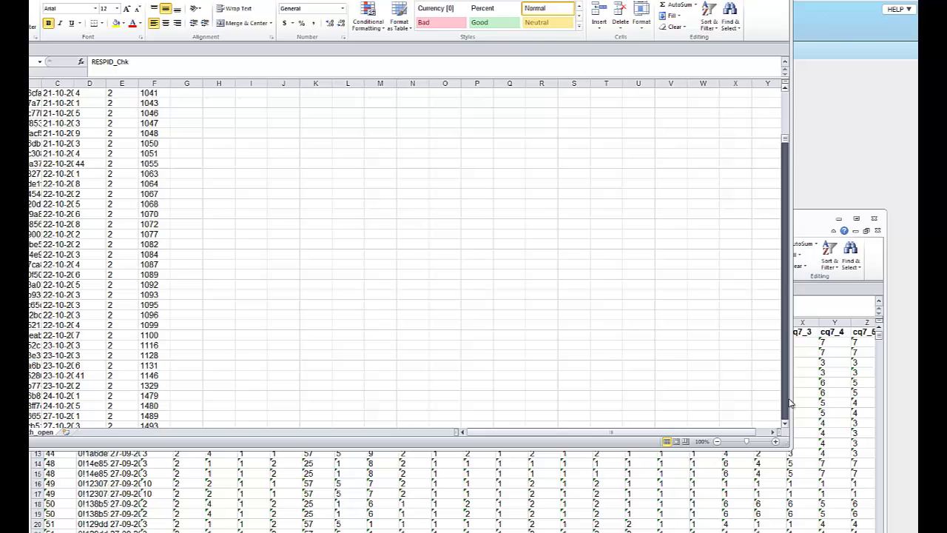
{"action": "left_click_drag", "start_coordinate": [789, 403], "coordinate": [789, 403]}
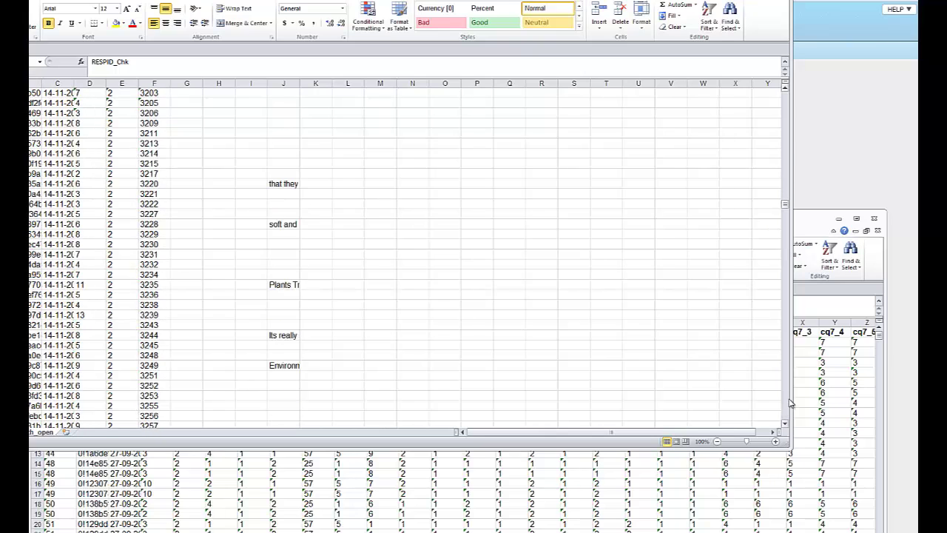
{"action": "left_click", "coordinate": [844, 171]}
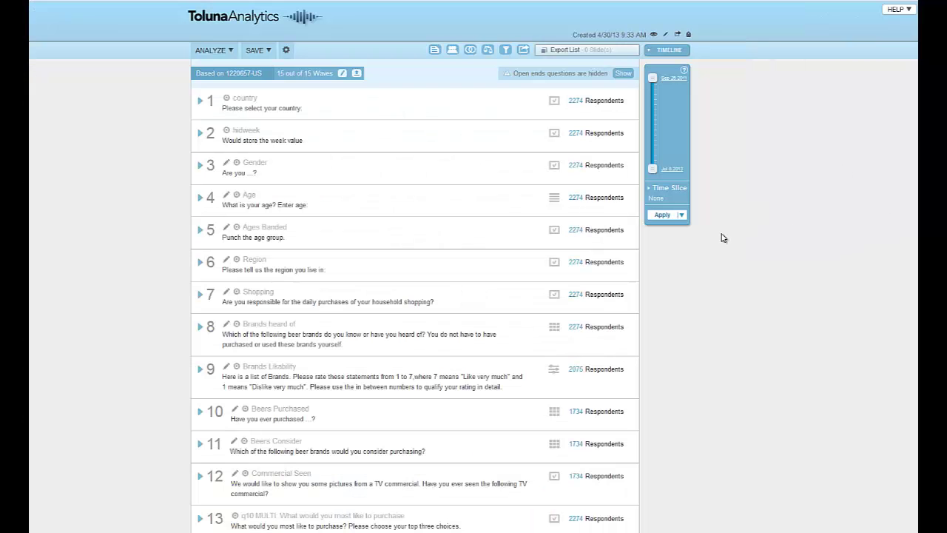
{"action": "left_click", "coordinate": [64, 530]}
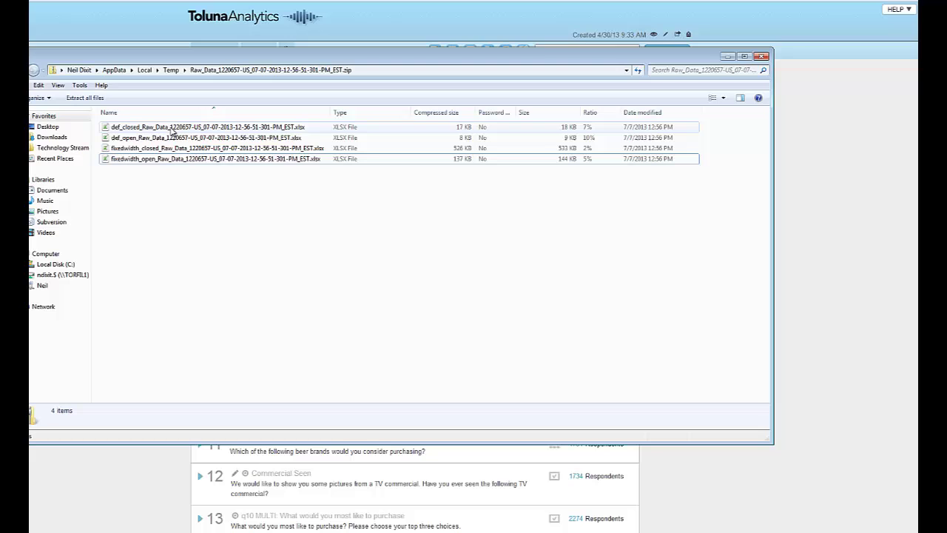
Open the def_closed workbook from the zip and enlarge its Excel window.
{"action": "double_click", "coordinate": [179, 128]}
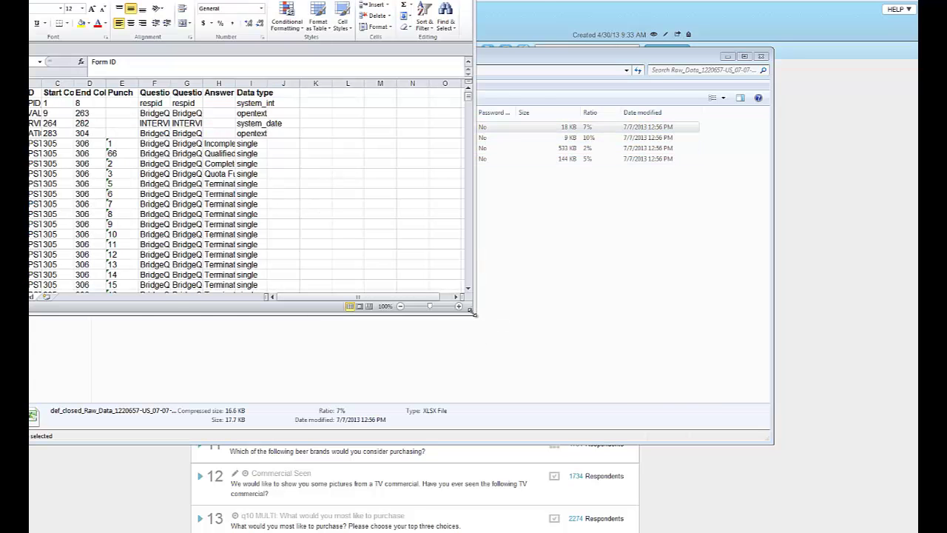
{"action": "left_click_drag", "start_coordinate": [474, 313], "coordinate": [730, 444]}
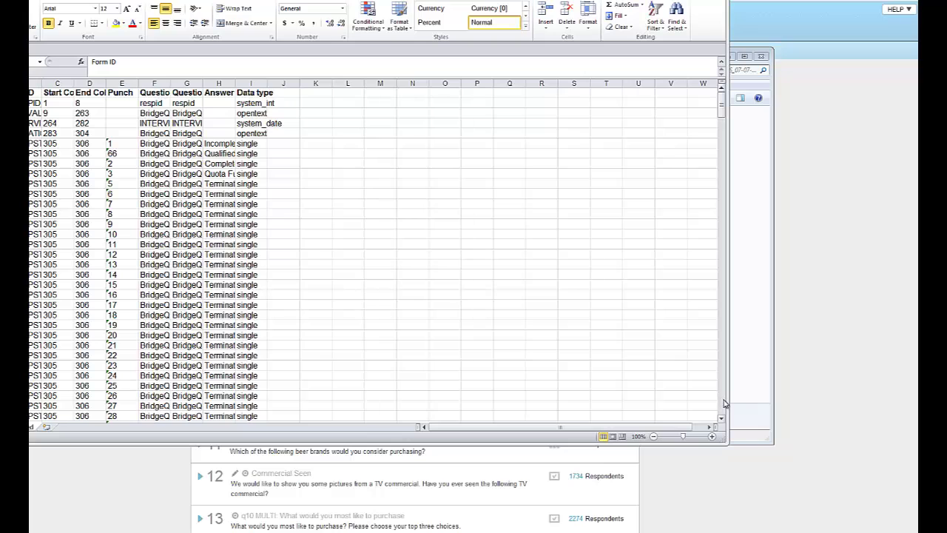
{"action": "left_click_drag", "start_coordinate": [725, 403], "coordinate": [725, 403]}
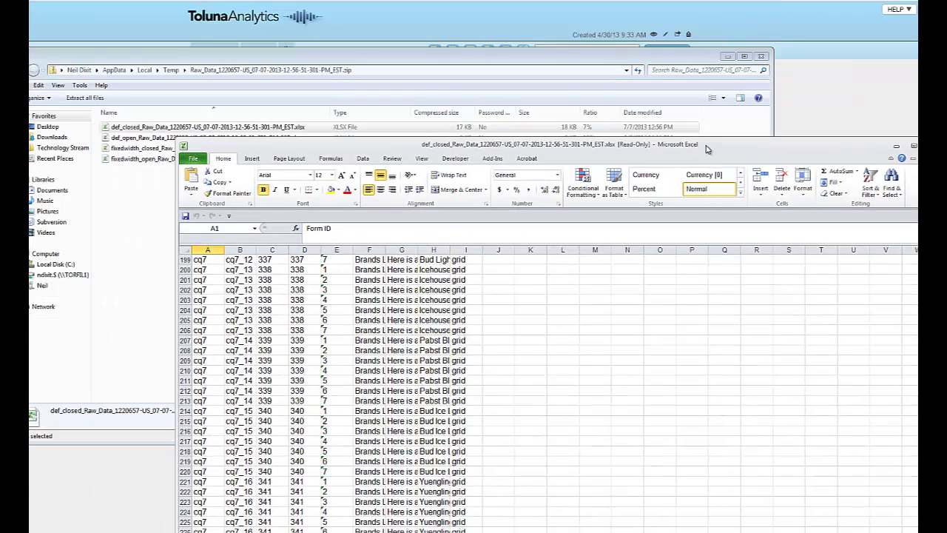
Open the def_open workbook, enlarge it and page down to the last rows and notes.
{"action": "left_click", "coordinate": [154, 253]}
{"action": "left_click", "coordinate": [132, 139]}
{"action": "double_click", "coordinate": [132, 140]}
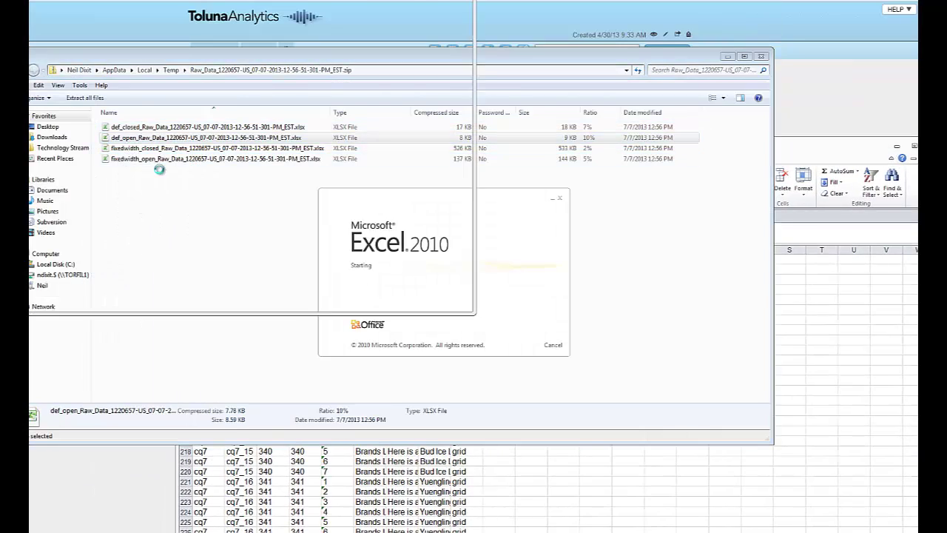
{"action": "left_click_drag", "start_coordinate": [473, 316], "coordinate": [617, 415]}
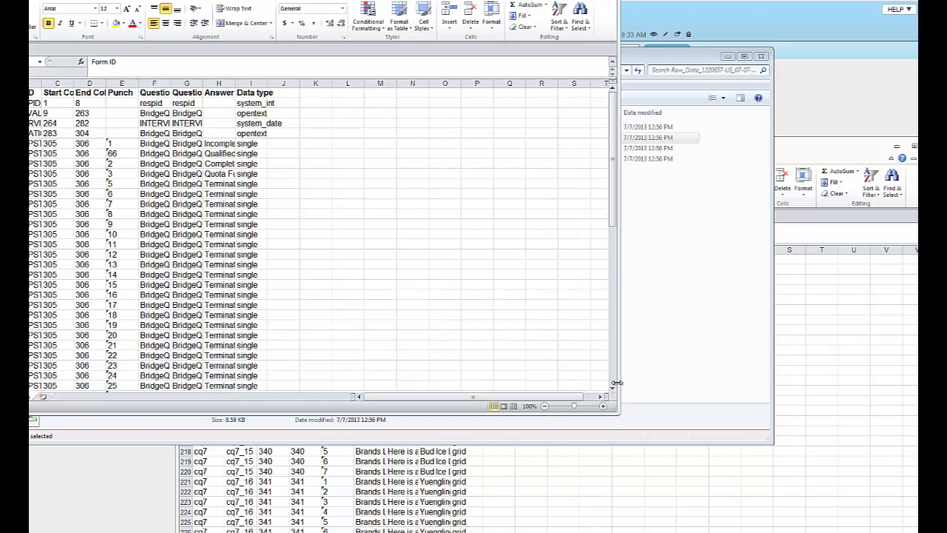
{"action": "left_click", "coordinate": [617, 384]}
{"action": "left_click", "coordinate": [617, 376]}
{"action": "left_click_drag", "start_coordinate": [614, 331], "coordinate": [617, 200]}
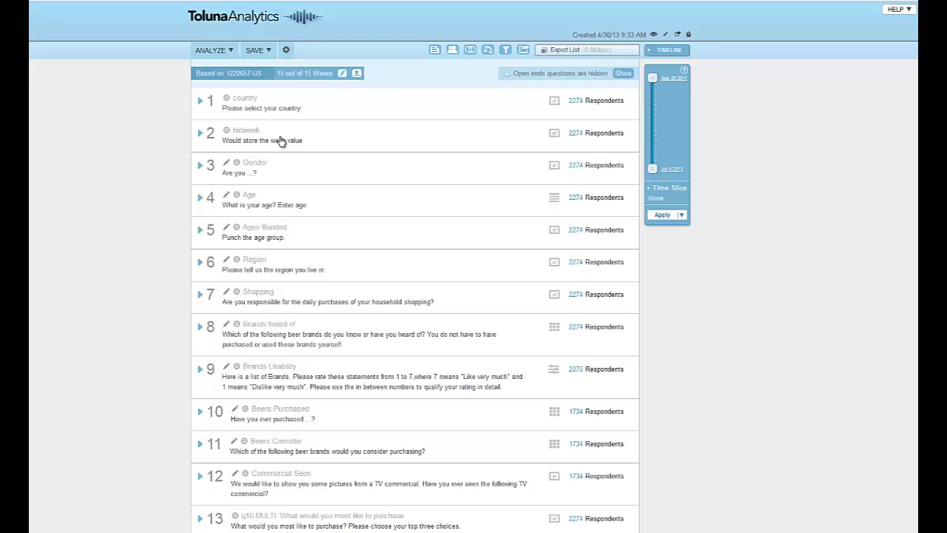
{"action": "left_click", "coordinate": [270, 52]}
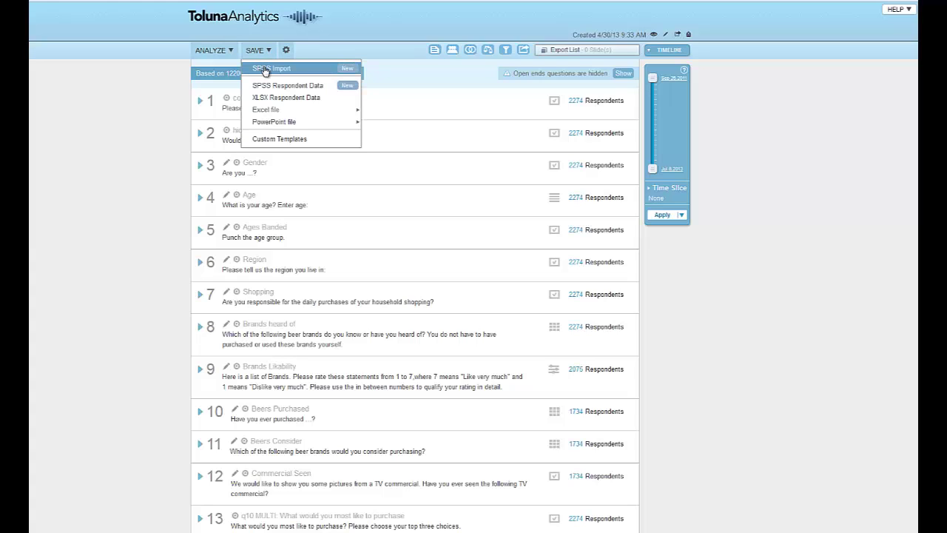
{"action": "mouse_move", "coordinate": [274, 109]}
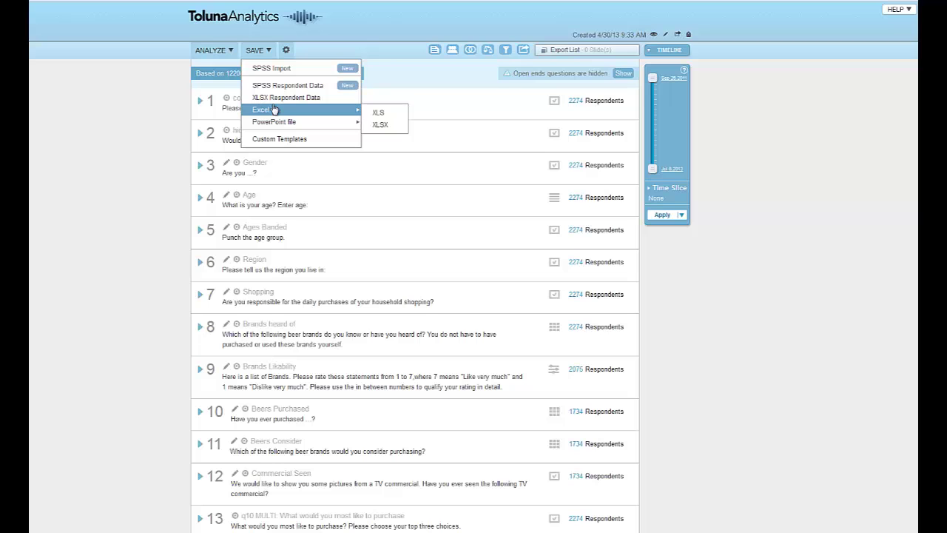
{"action": "left_click", "coordinate": [157, 170]}
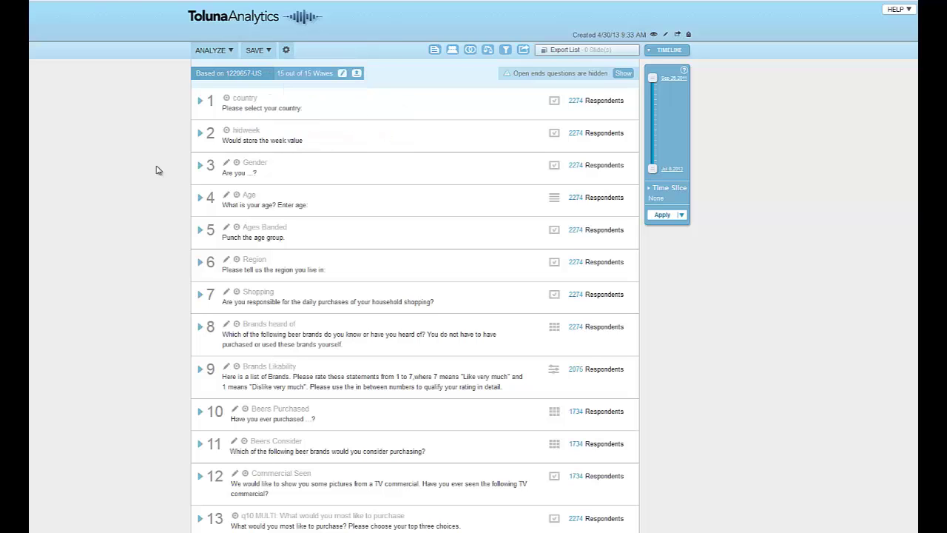
{"action": "scroll", "coordinate": [916, 309], "scroll_direction": "down", "scroll_amount": 4}
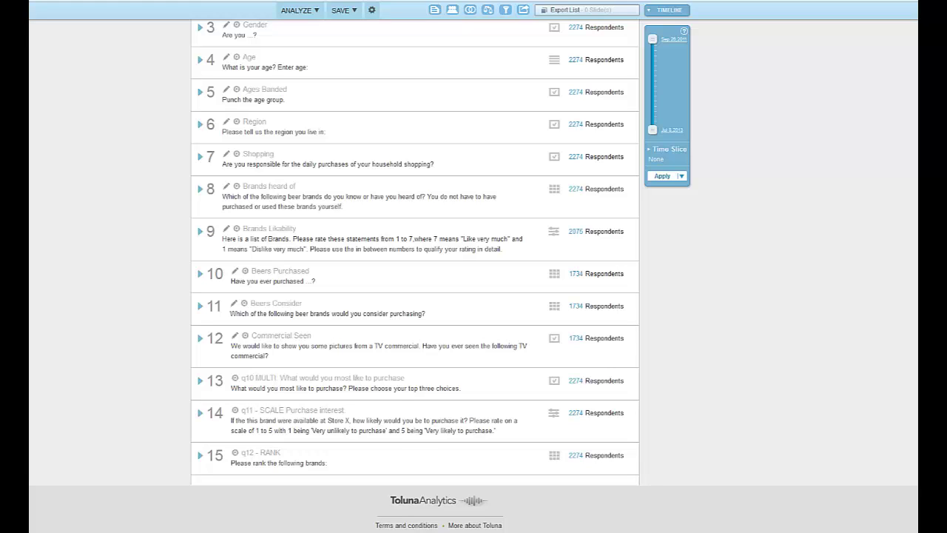
{"action": "scroll", "coordinate": [916, 294], "scroll_direction": "up", "scroll_amount": 4}
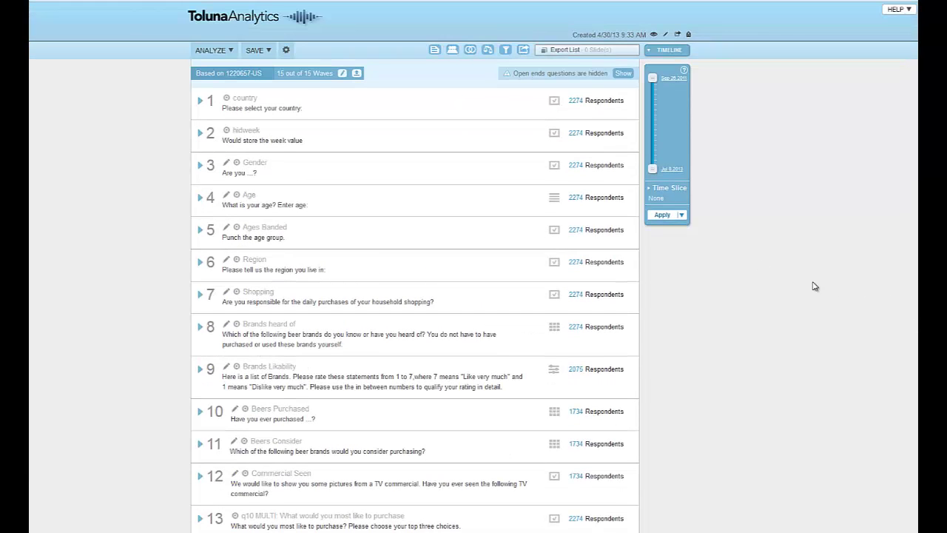
{"action": "left_click", "coordinate": [275, 52]}
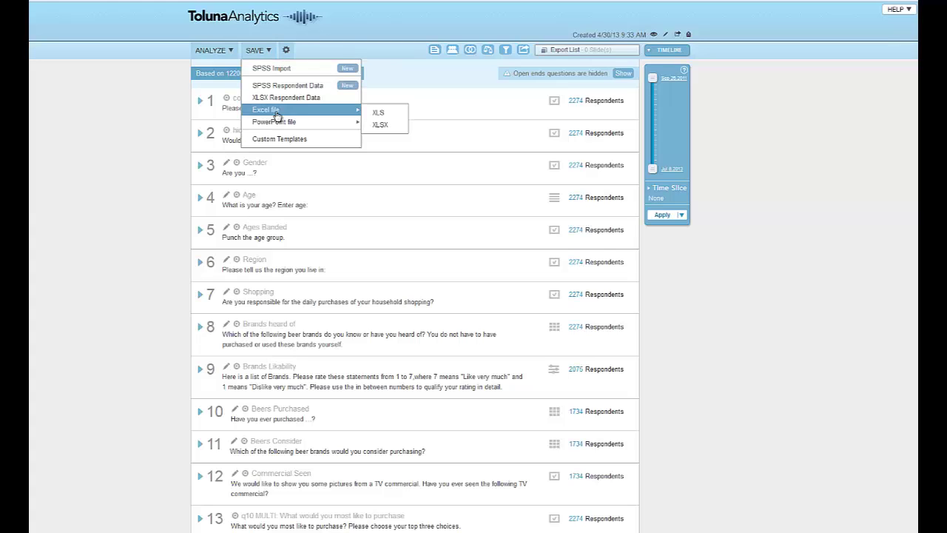
{"action": "left_click", "coordinate": [148, 139]}
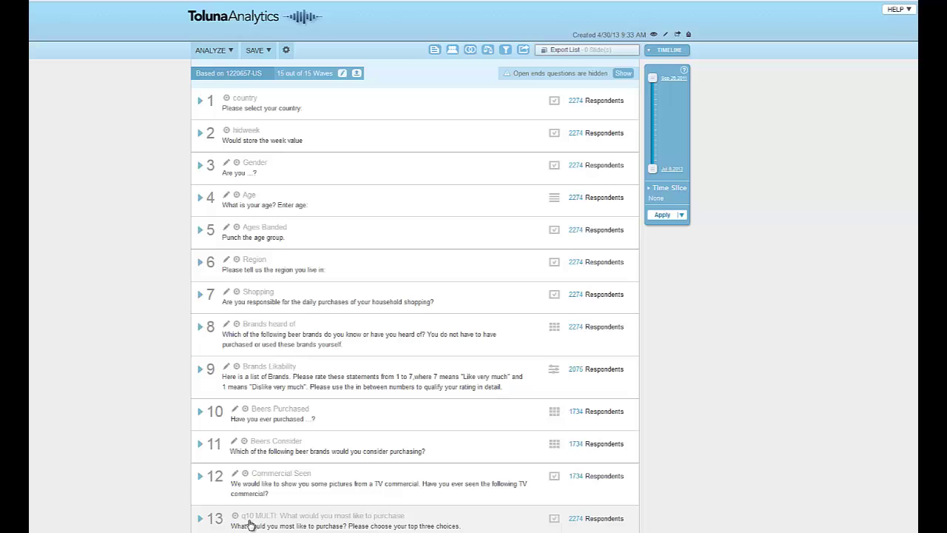
Open the downloaded Excel report on its All tables display sheet.
{"action": "left_click", "coordinate": [214, 518]}
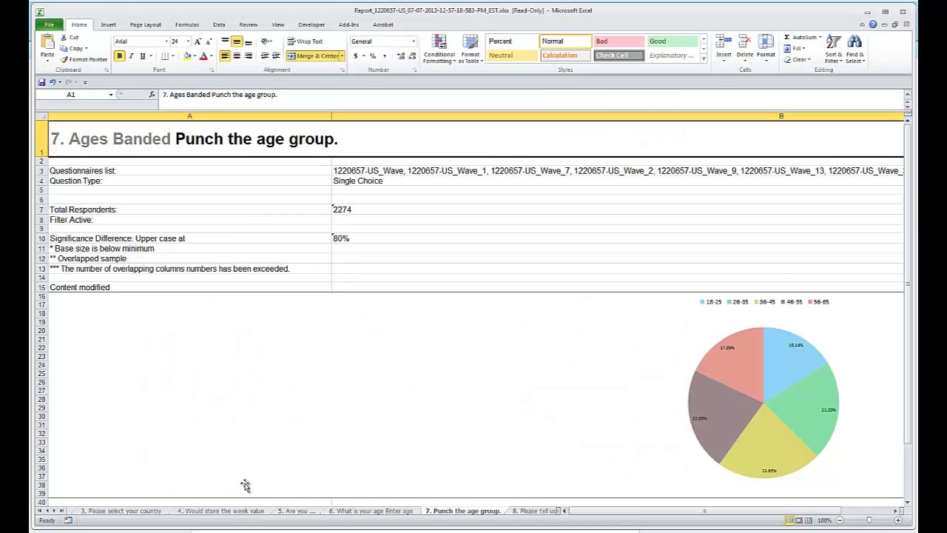
{"action": "left_click", "coordinate": [53, 511]}
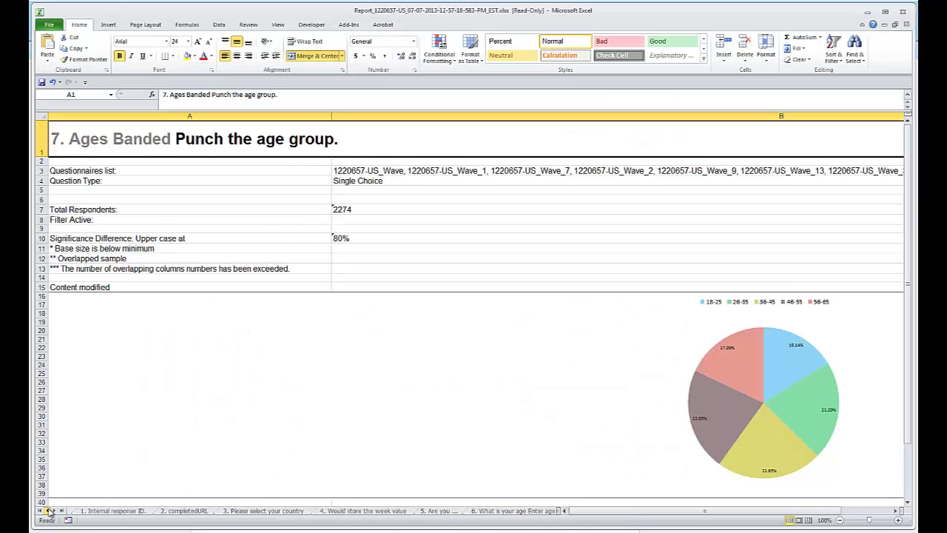
{"action": "left_click", "coordinate": [53, 511]}
{"action": "left_click", "coordinate": [94, 511]}
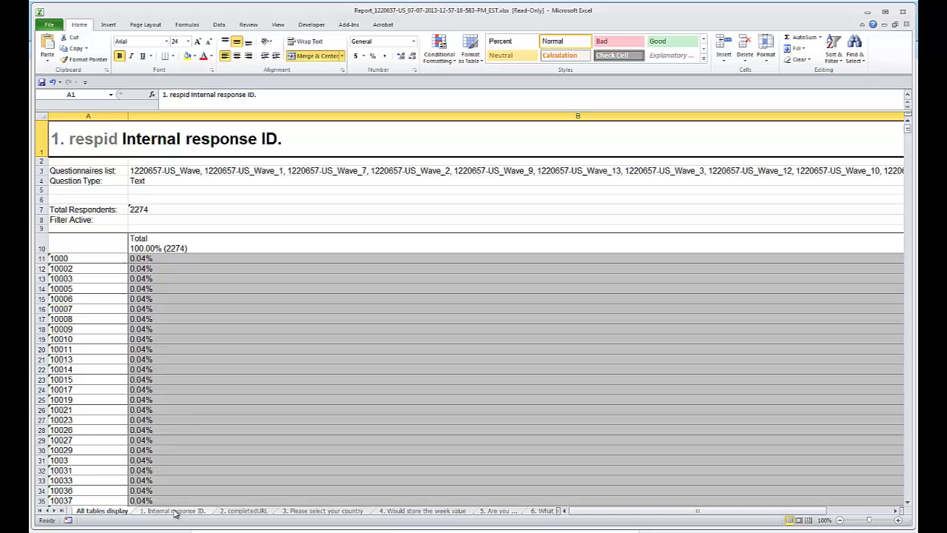
Jump down from the response ID list through the question tables to the Region table.
{"action": "left_click", "coordinate": [98, 399]}
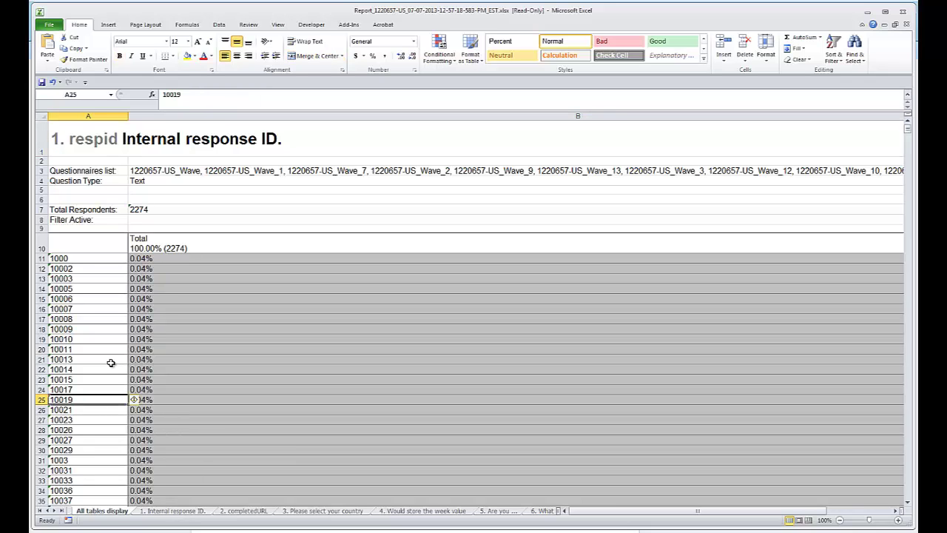
{"action": "key", "text": "ctrl+Down"}
{"action": "key", "text": "End"}
{"action": "key", "text": "Down"}
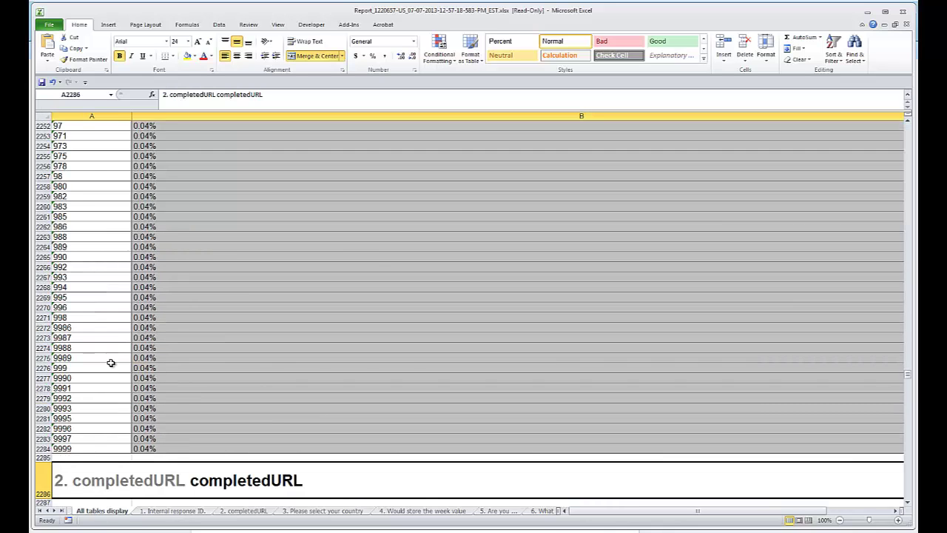
{"action": "key", "text": "End"}
{"action": "key", "text": "Down"}
{"action": "key", "text": "End"}
{"action": "key", "text": "Down"}
{"action": "key", "text": "End"}
{"action": "key", "text": "Down"}
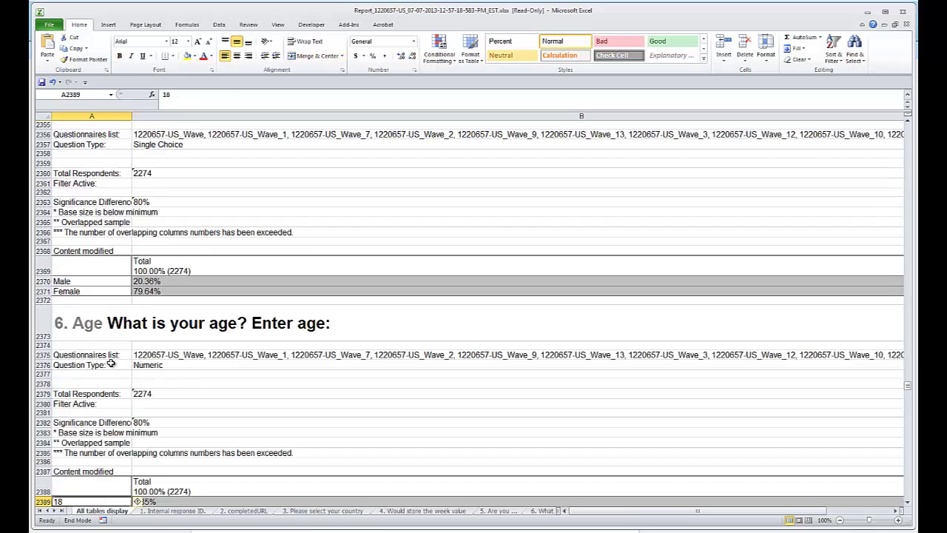
{"action": "key", "text": "End"}
{"action": "key", "text": "Down"}
{"action": "key", "text": "End"}
{"action": "key", "text": "Down"}
{"action": "key", "text": "Page_Down"}
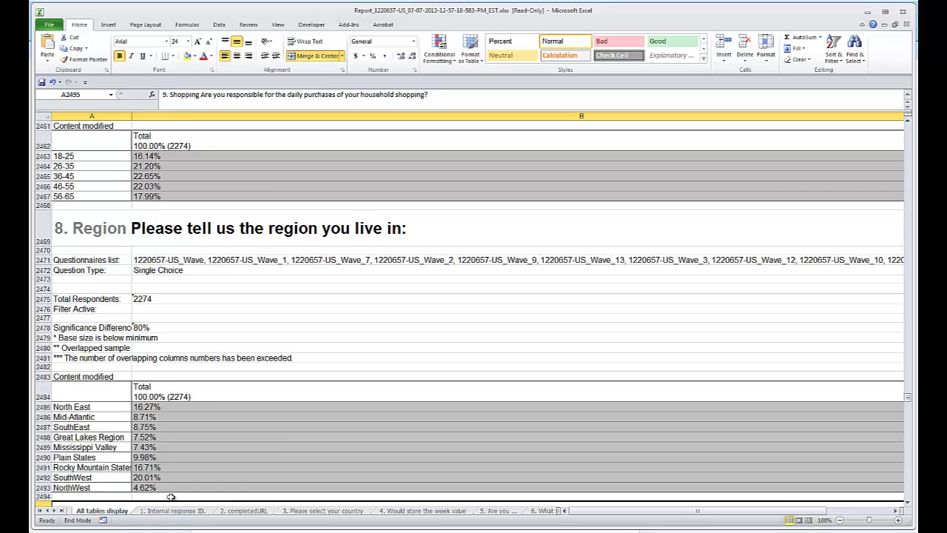
View the country question sheet, scrolling its chart and table, then the week value sheet.
{"action": "left_click", "coordinate": [319, 510]}
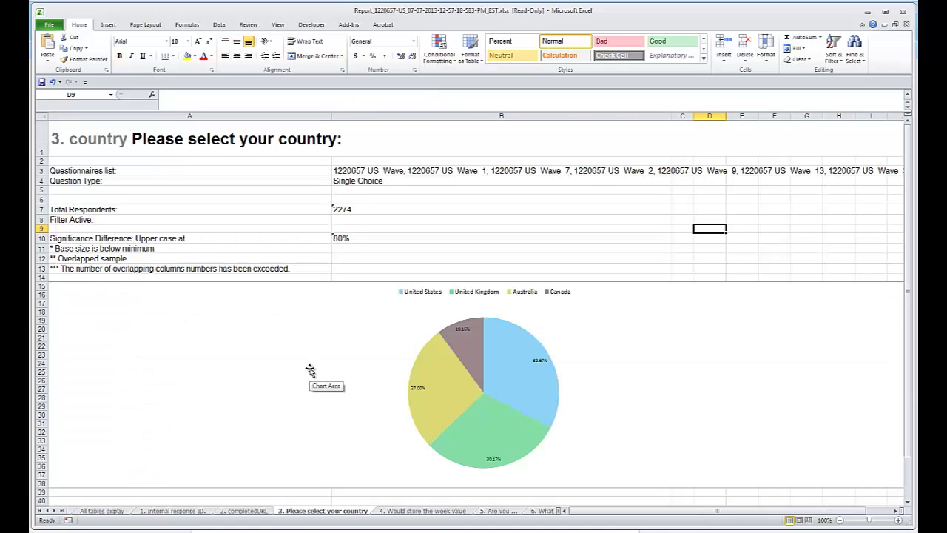
{"action": "scroll", "coordinate": [310, 370], "scroll_direction": "down", "scroll_amount": 1}
{"action": "scroll", "coordinate": [310, 370], "scroll_direction": "down", "scroll_amount": 1}
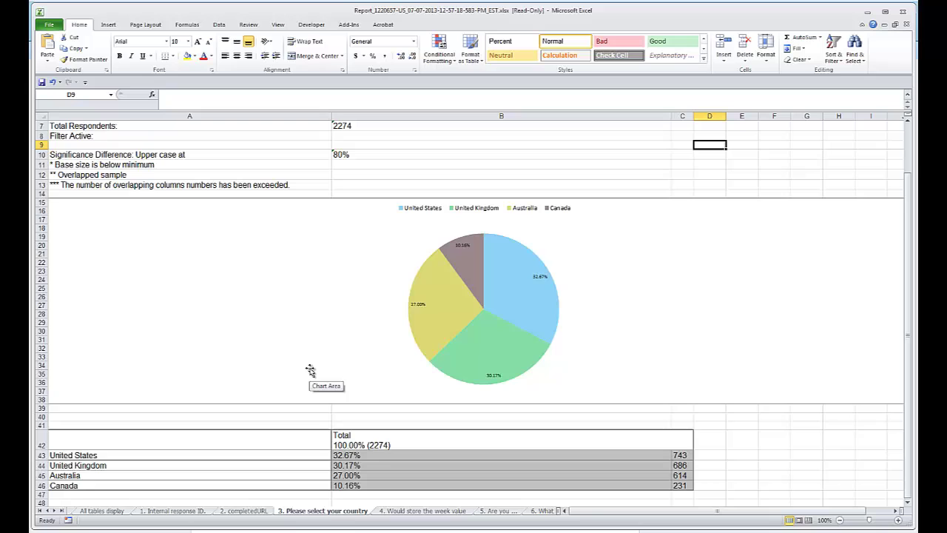
{"action": "left_click", "coordinate": [409, 510]}
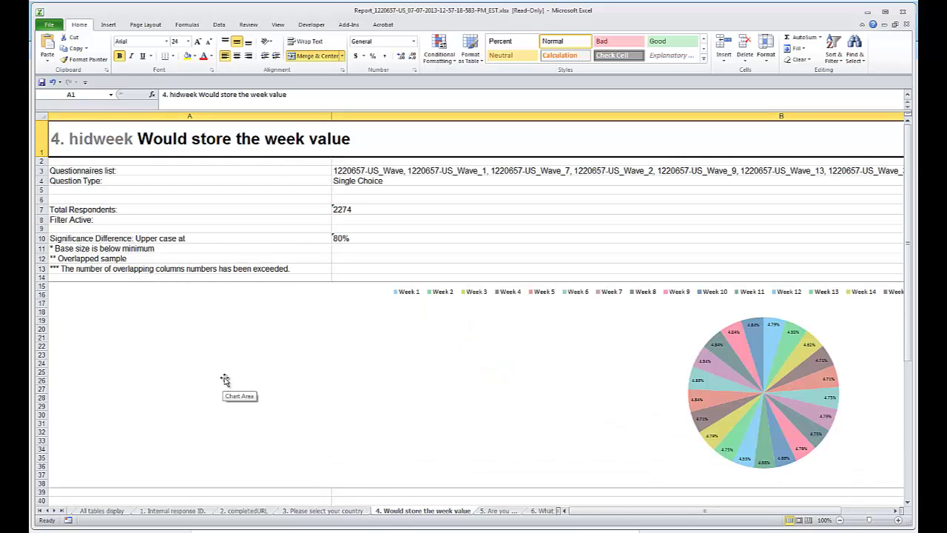
View the gender and age sheets, ending on the age-group sheet's pie chart.
{"action": "left_click", "coordinate": [499, 514]}
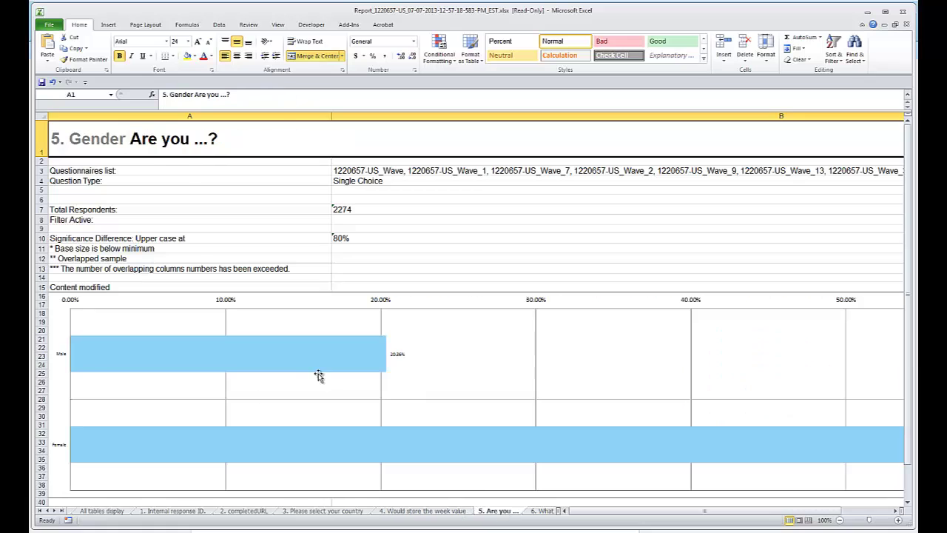
{"action": "scroll", "coordinate": [313, 372], "scroll_direction": "down", "scroll_amount": 3}
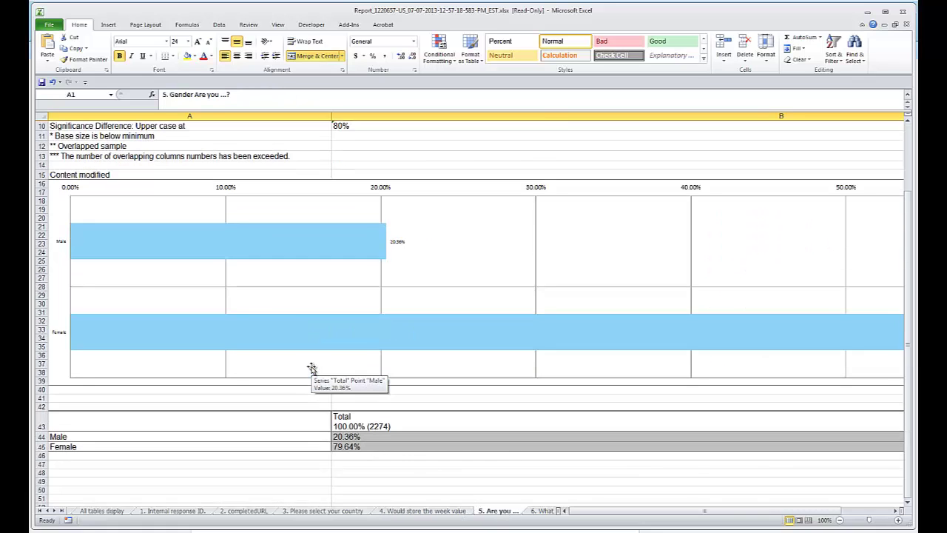
{"action": "left_click", "coordinate": [543, 512]}
{"action": "left_click", "coordinate": [270, 368]}
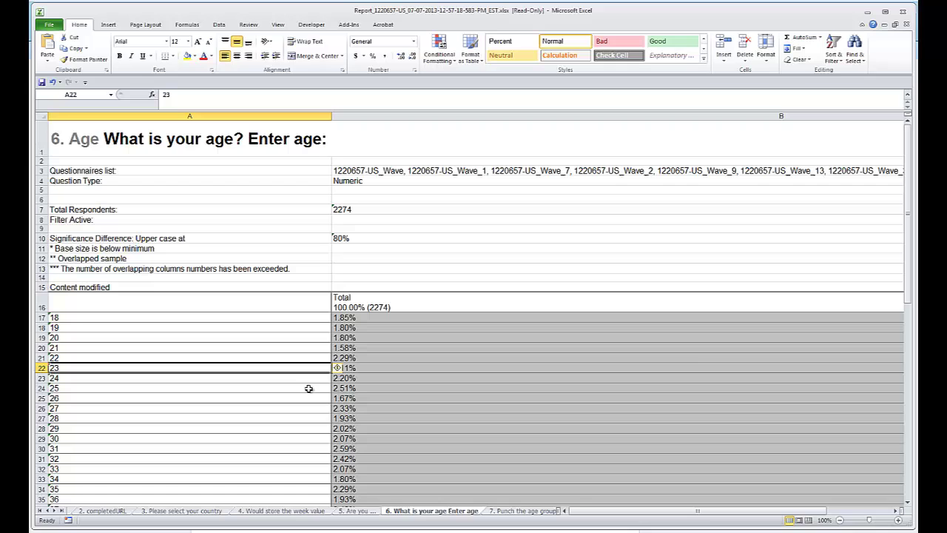
{"action": "left_click", "coordinate": [523, 512]}
{"action": "scroll", "coordinate": [288, 377], "scroll_direction": "down", "scroll_amount": 3}
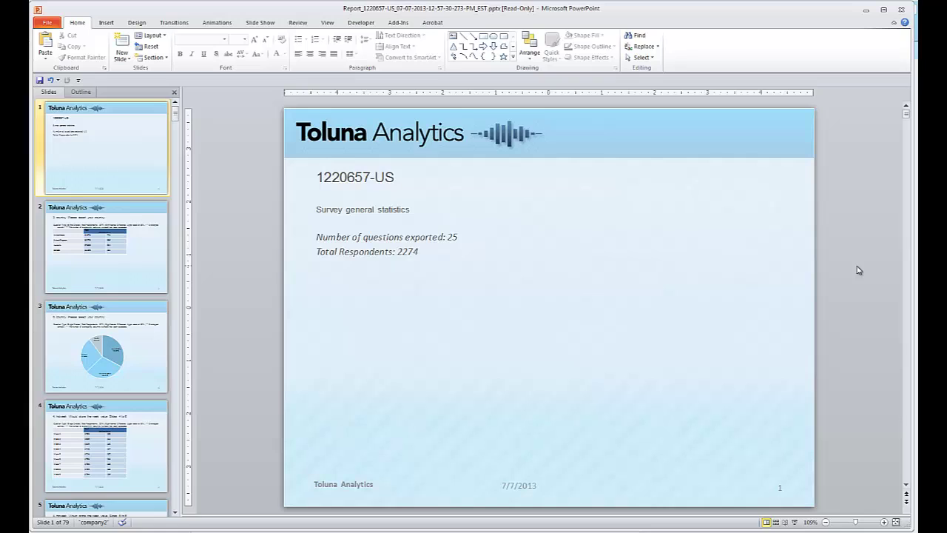
Scroll to slide 3 and select the country pie chart (United States 32.67%, United Kingdom 30.17%).
{"action": "scroll", "coordinate": [858, 270], "scroll_direction": "down", "scroll_amount": 1}
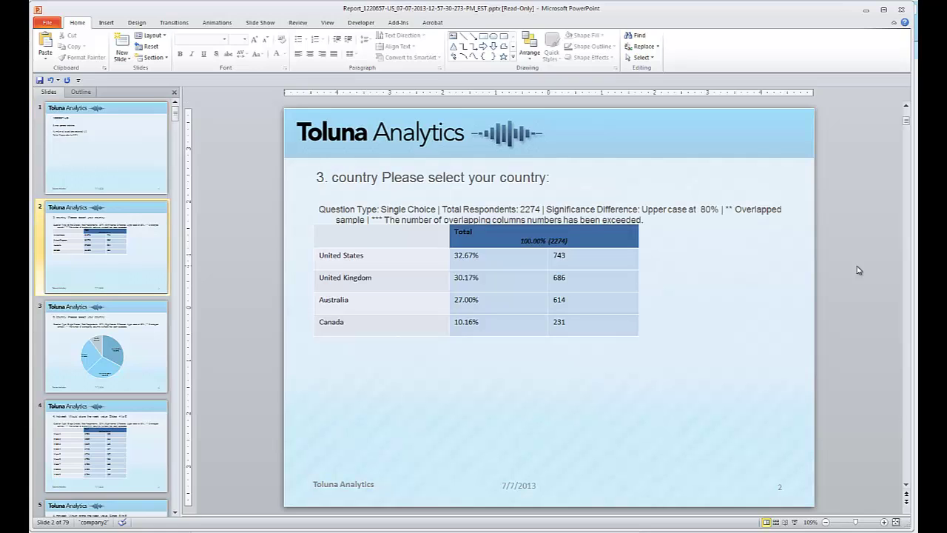
{"action": "scroll", "coordinate": [859, 270], "scroll_direction": "down", "scroll_amount": 1}
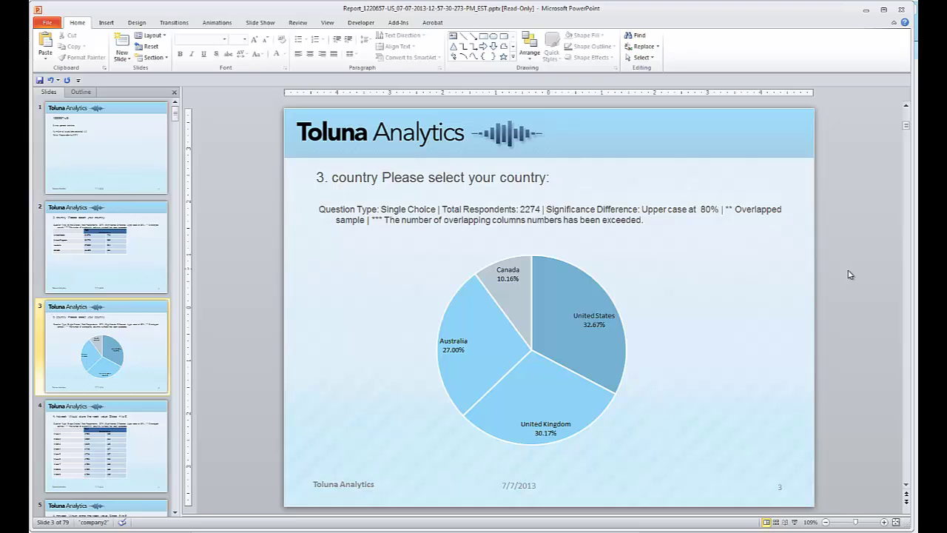
{"action": "left_click", "coordinate": [575, 340]}
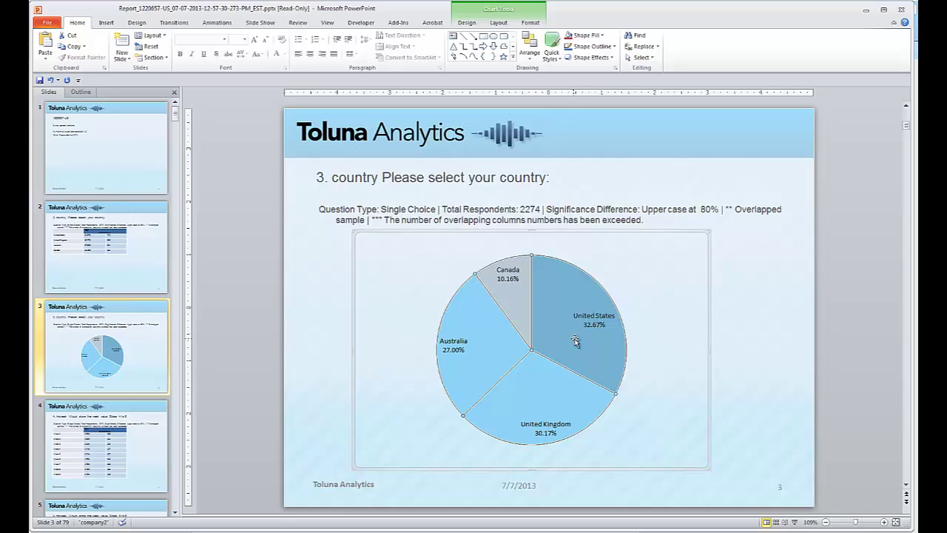
Change the slide 3 country chart's series type from pie to Clustered Column, then deselect it.
{"action": "right_click", "coordinate": [576, 341]}
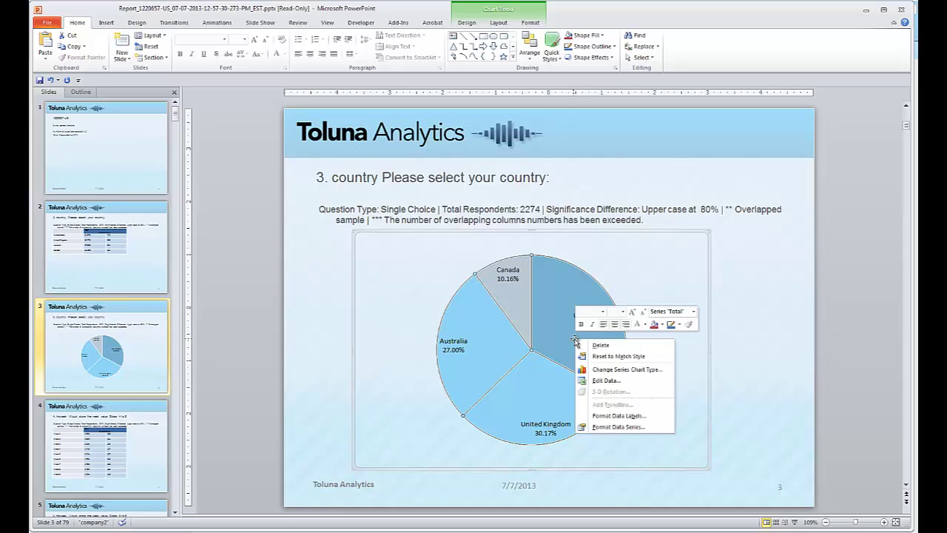
{"action": "left_click", "coordinate": [608, 369]}
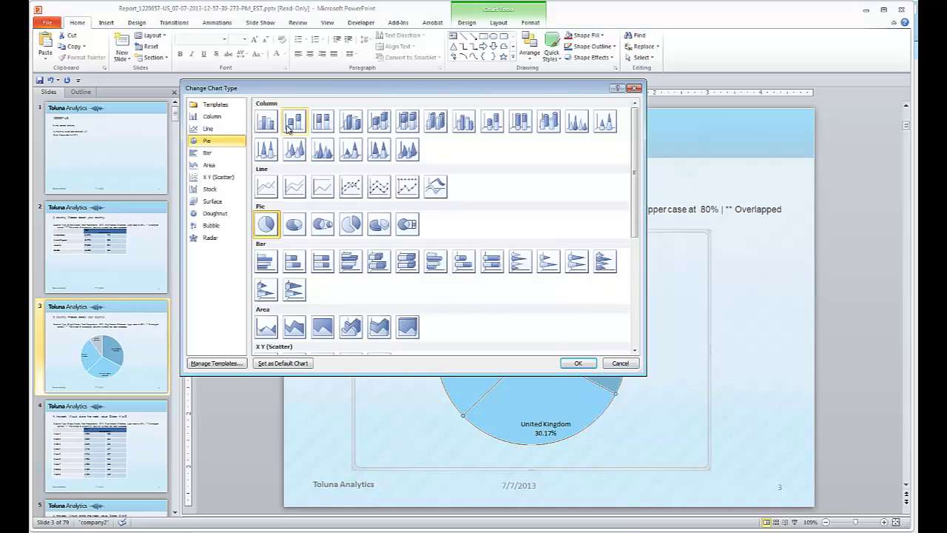
{"action": "left_click", "coordinate": [288, 126]}
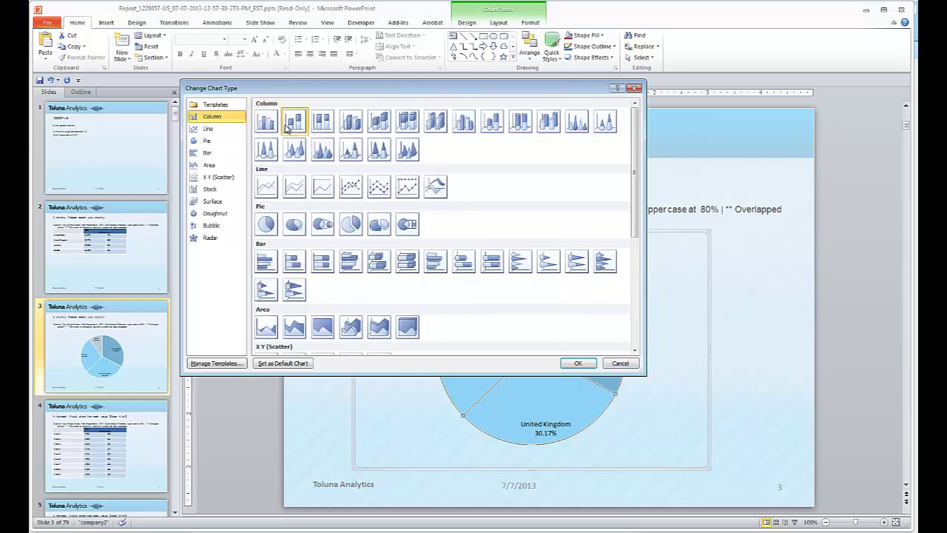
{"action": "left_click", "coordinate": [266, 123]}
{"action": "left_click", "coordinate": [578, 363]}
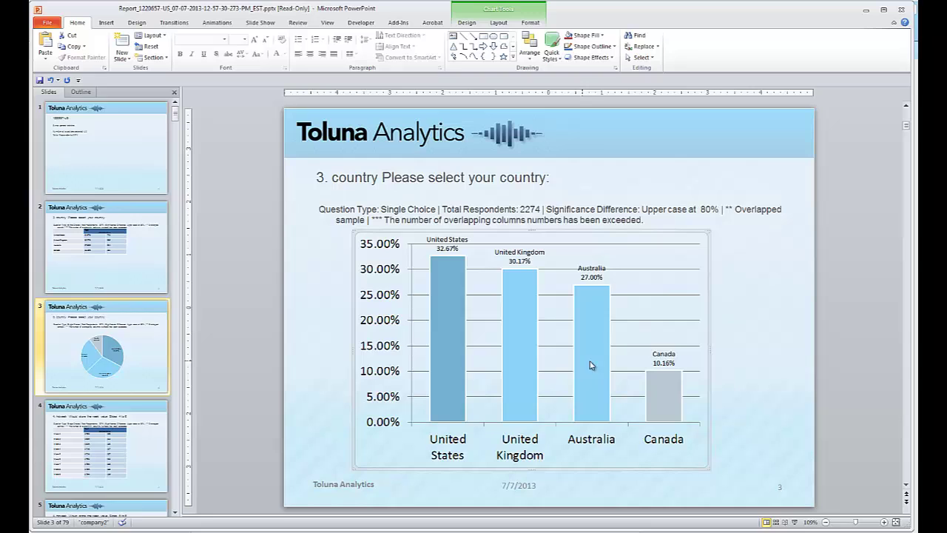
{"action": "left_click", "coordinate": [815, 372]}
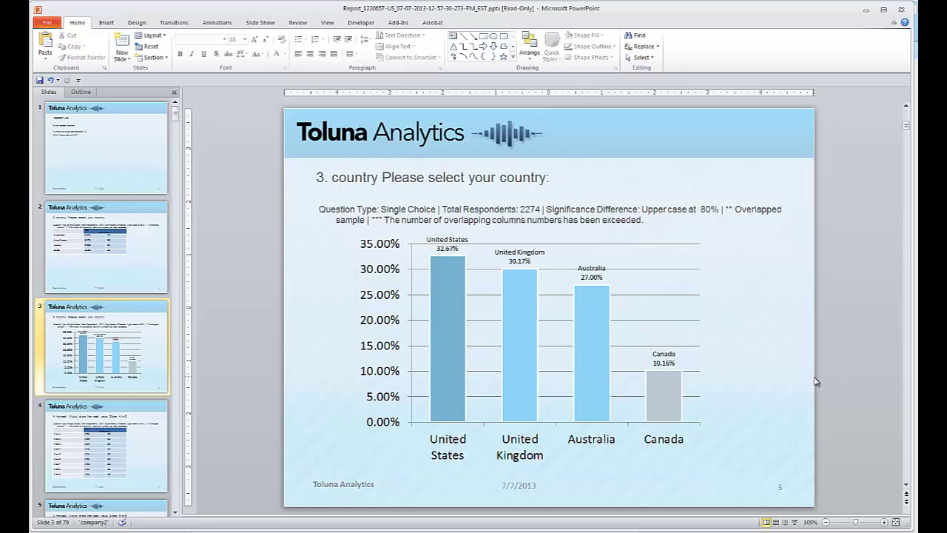
Scroll through slides 6 to 11 of the exported report.
{"action": "scroll", "coordinate": [814, 381], "scroll_direction": "down", "scroll_amount": 3}
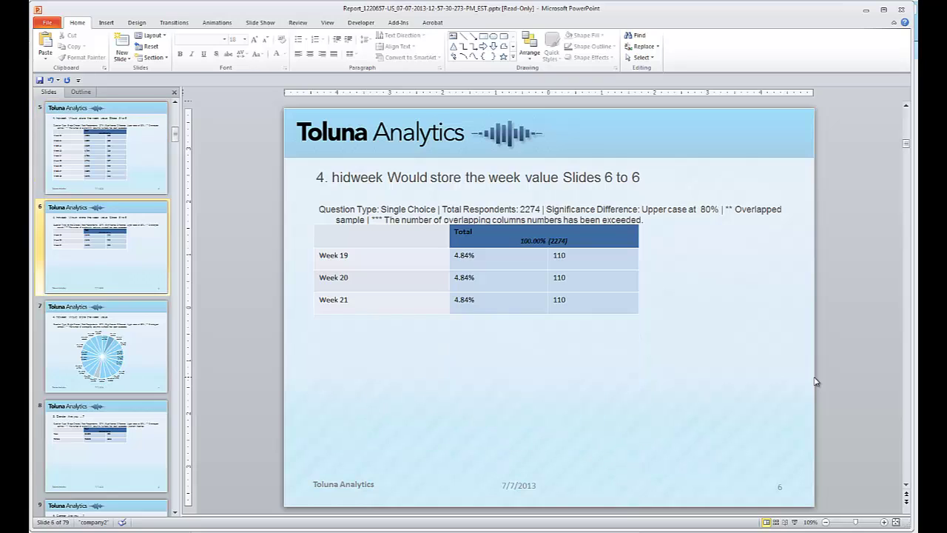
{"action": "scroll", "coordinate": [814, 381], "scroll_direction": "down", "scroll_amount": 1}
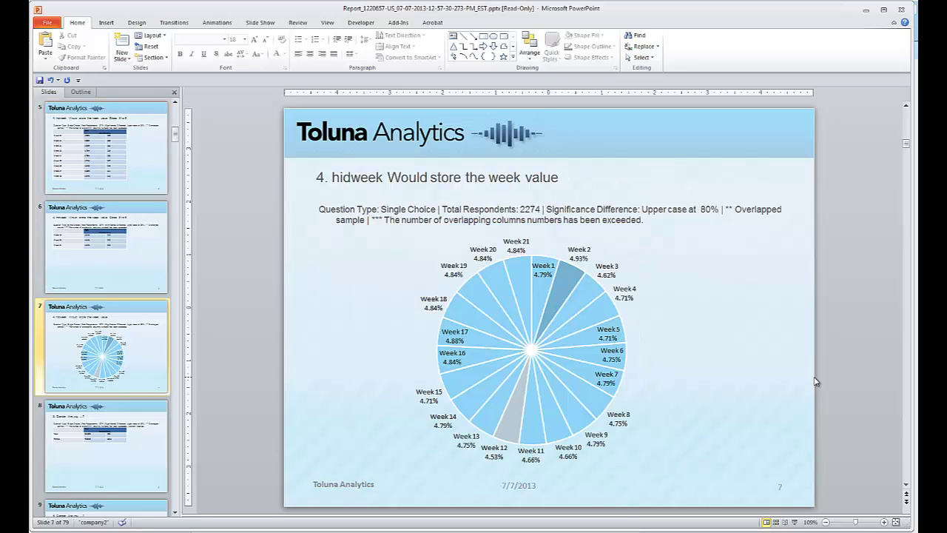
{"action": "scroll", "coordinate": [814, 381], "scroll_direction": "down", "scroll_amount": 2}
{"action": "scroll", "coordinate": [815, 381], "scroll_direction": "down", "scroll_amount": 1}
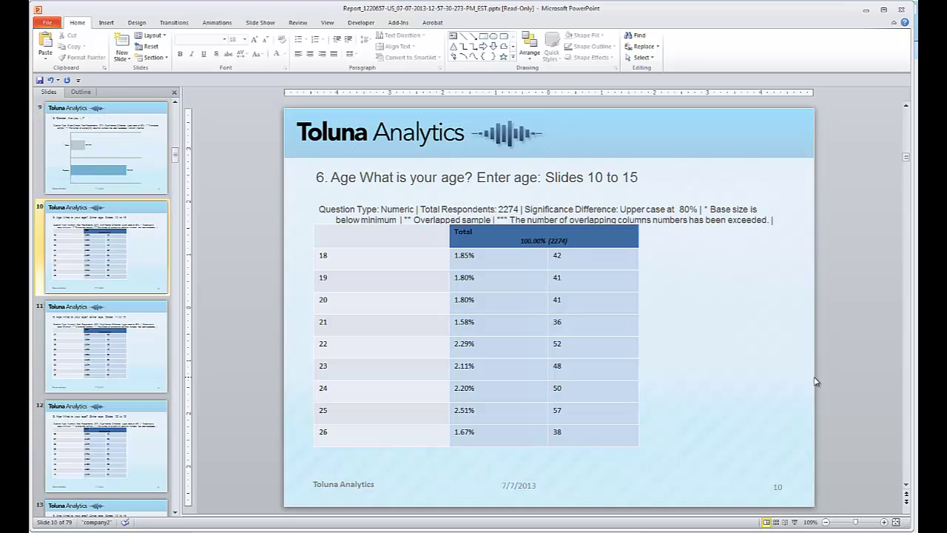
{"action": "scroll", "coordinate": [815, 381], "scroll_direction": "down", "scroll_amount": 1}
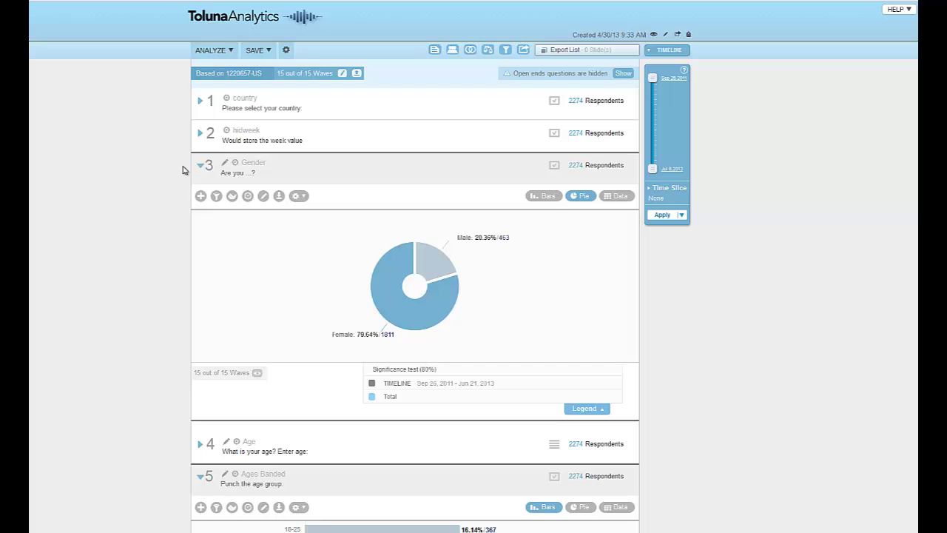
Add questions 3, 5, 6 and 10 (Gender, Ages Banded, Region, Beers Purchased) to the export list.
{"action": "left_click", "coordinate": [605, 52]}
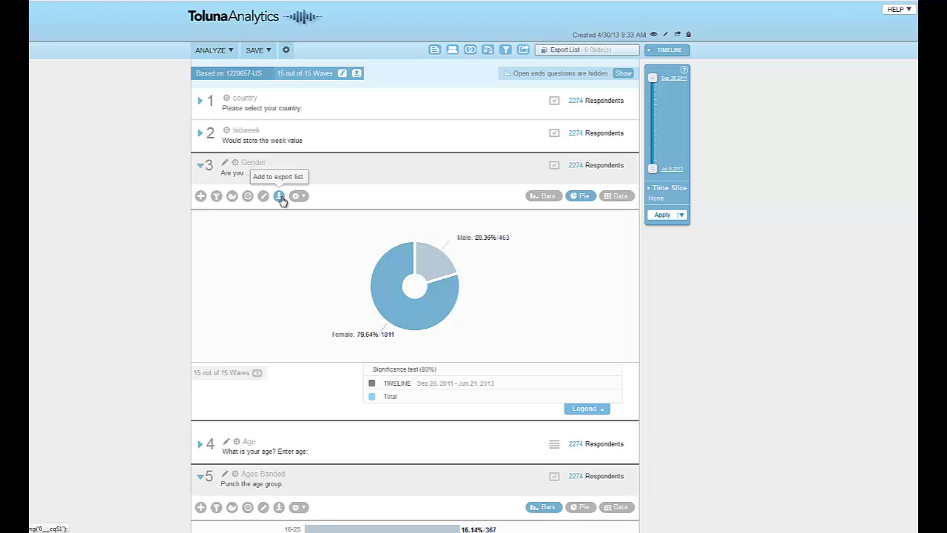
{"action": "left_click", "coordinate": [279, 196]}
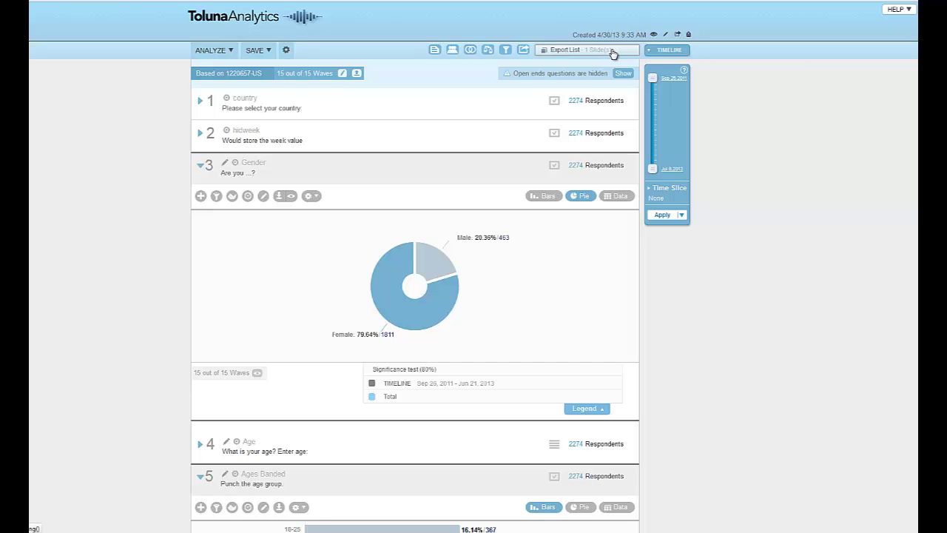
{"action": "scroll", "coordinate": [612, 54], "scroll_direction": "down", "scroll_amount": 5}
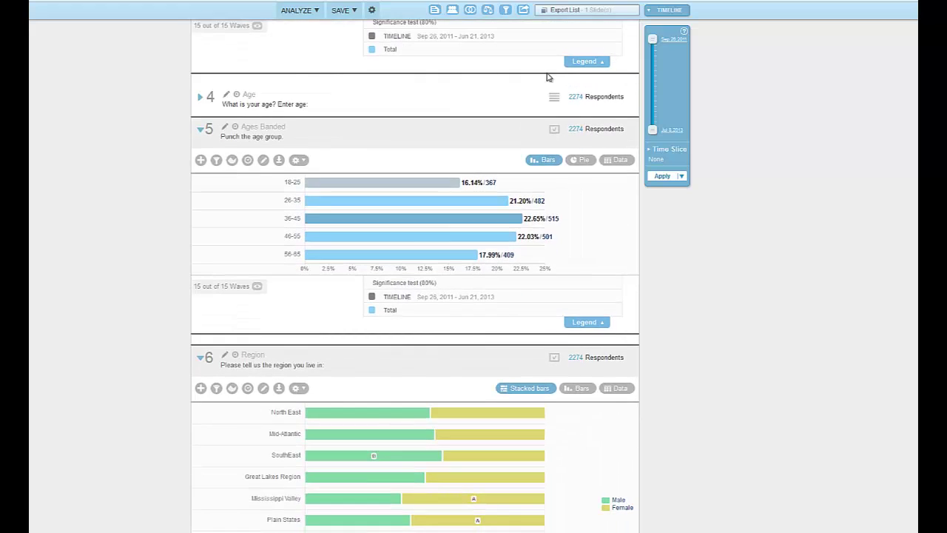
{"action": "left_click", "coordinate": [278, 160]}
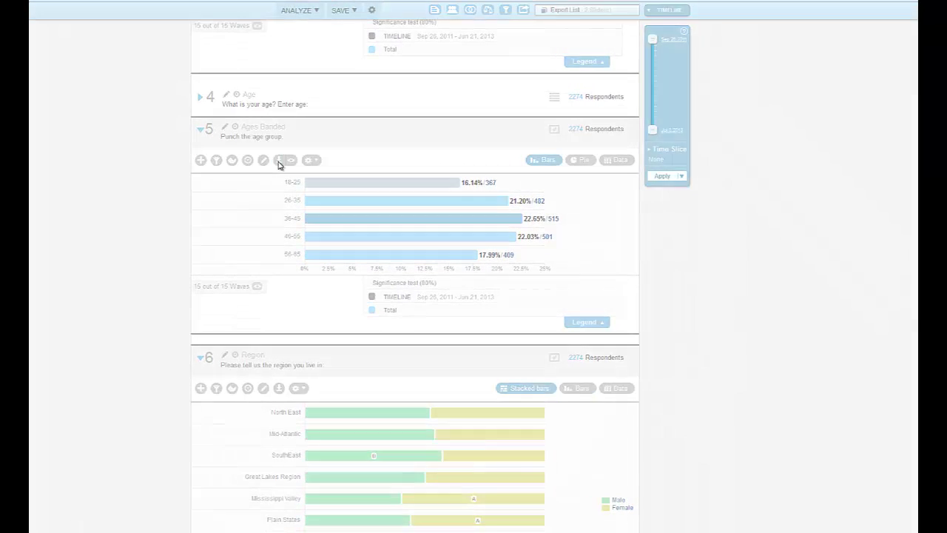
{"action": "scroll", "coordinate": [278, 164], "scroll_direction": "down", "scroll_amount": 4}
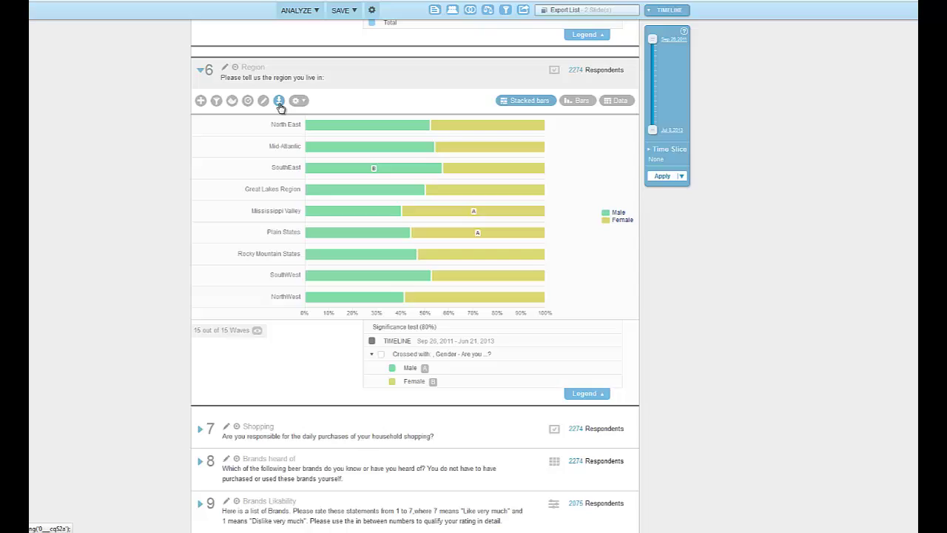
{"action": "left_click", "coordinate": [279, 101]}
{"action": "scroll", "coordinate": [277, 140], "scroll_direction": "down", "scroll_amount": 6}
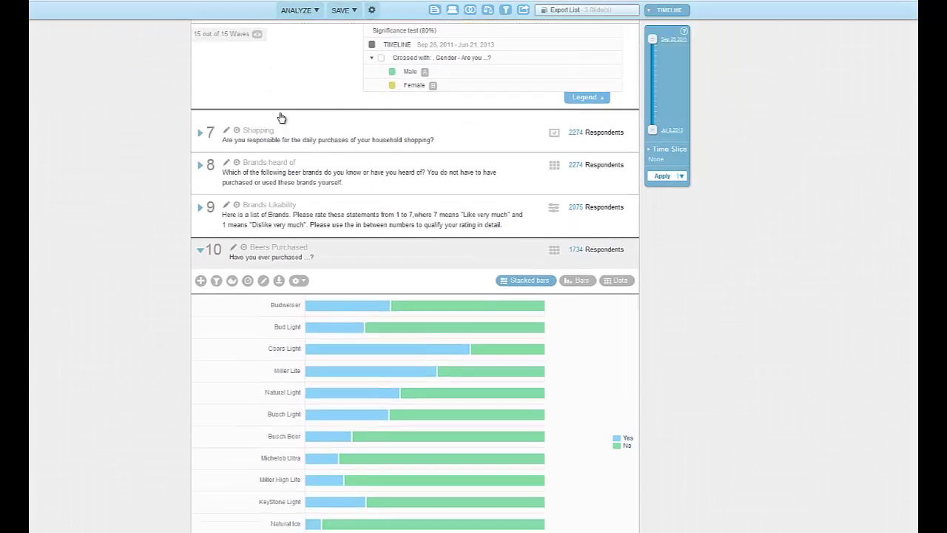
{"action": "left_click", "coordinate": [279, 175]}
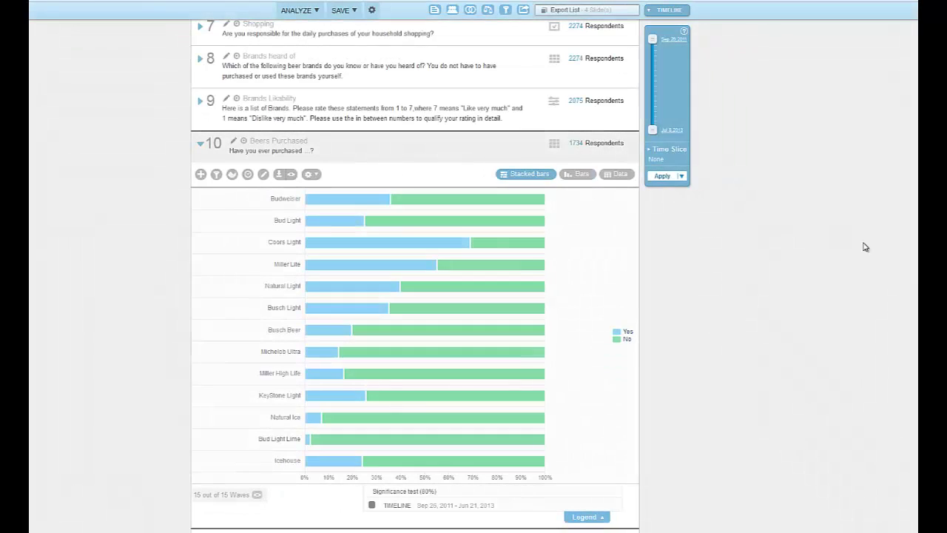
{"action": "scroll", "coordinate": [913, 180], "scroll_direction": "up", "scroll_amount": 15}
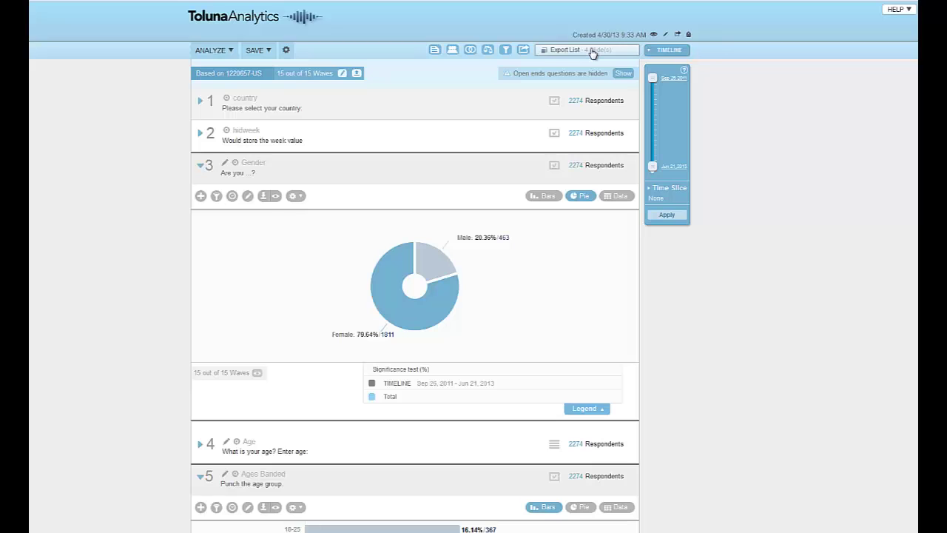
Export the four listed questions as a PPTX presentation and open it.
{"action": "left_click", "coordinate": [590, 50]}
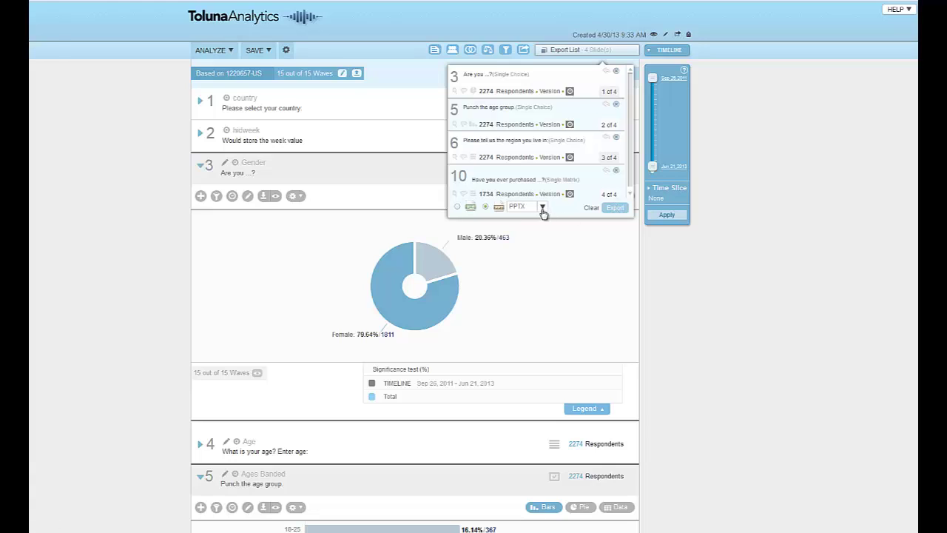
{"action": "left_click", "coordinate": [617, 209]}
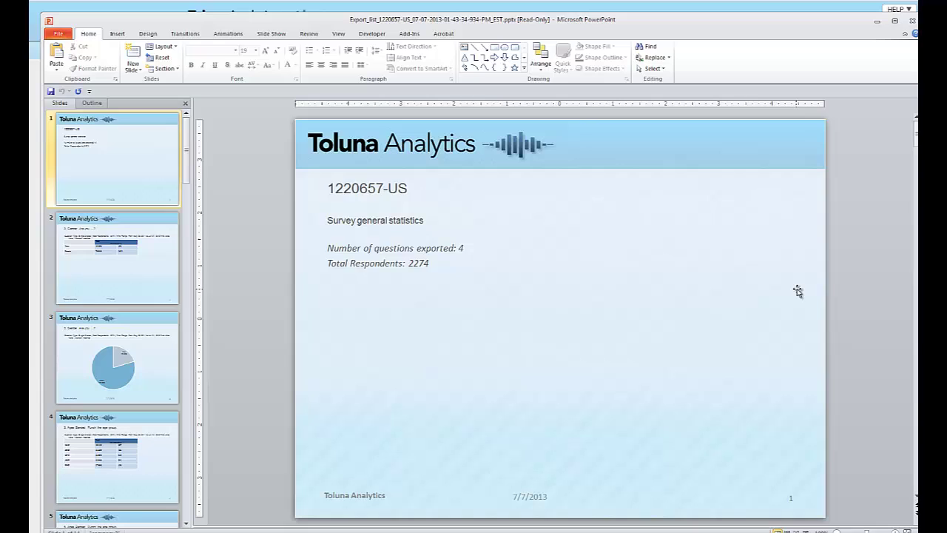
Scroll through slides 2 to 4, selecting the Gender pie chart on slide 3.
{"action": "scroll", "coordinate": [797, 291], "scroll_direction": "down", "scroll_amount": 1}
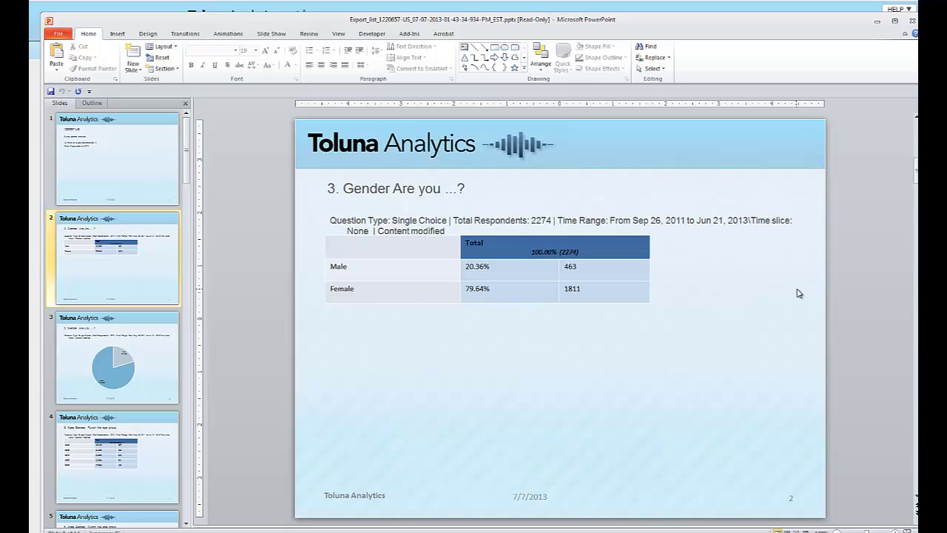
{"action": "scroll", "coordinate": [798, 291], "scroll_direction": "down", "scroll_amount": 1}
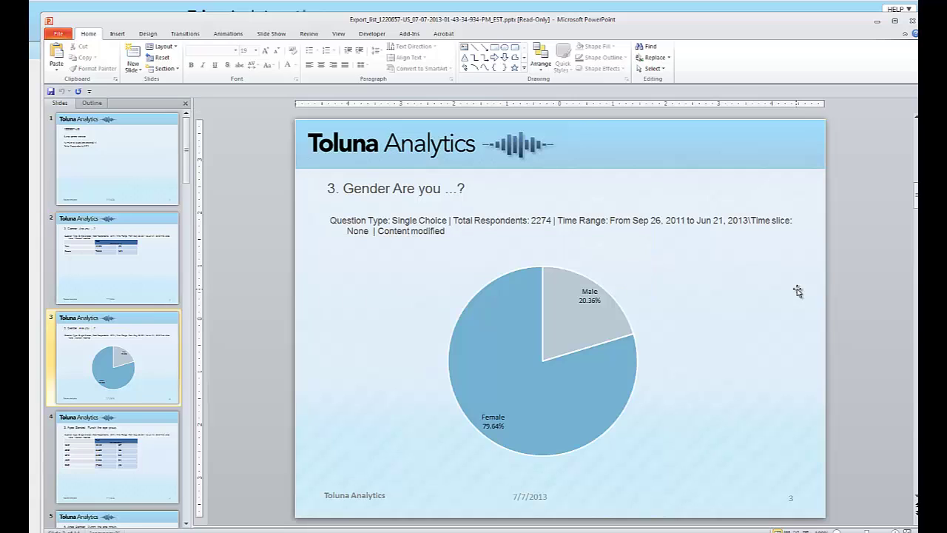
{"action": "left_click", "coordinate": [604, 364]}
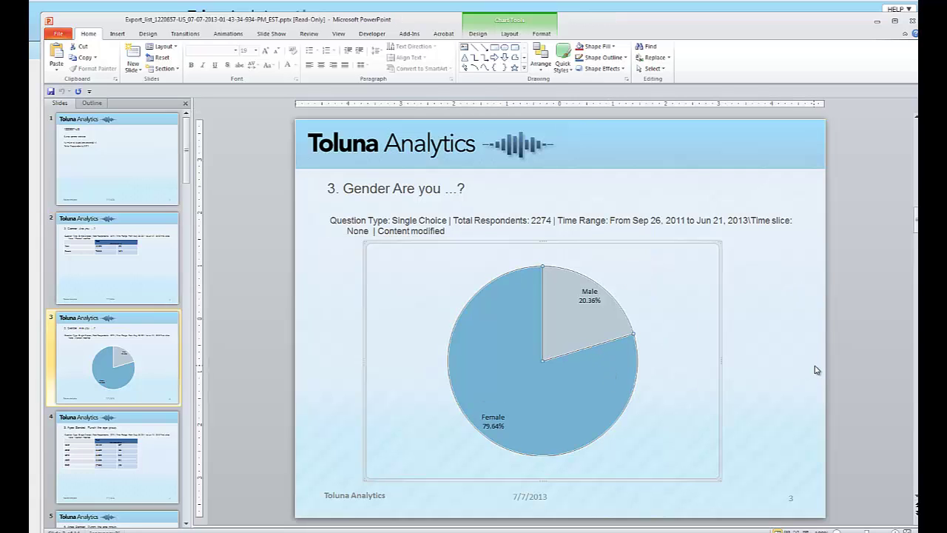
{"action": "scroll", "coordinate": [816, 369], "scroll_direction": "down", "scroll_amount": 1}
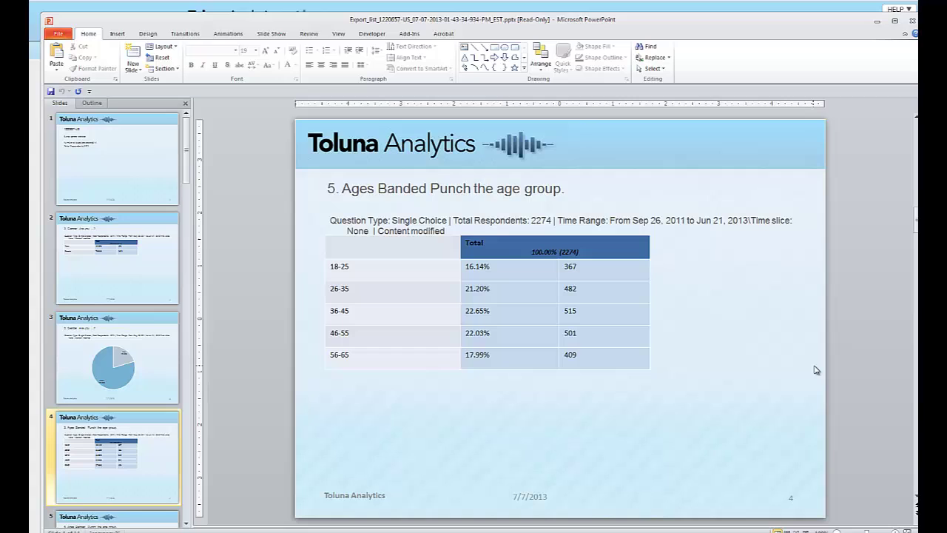